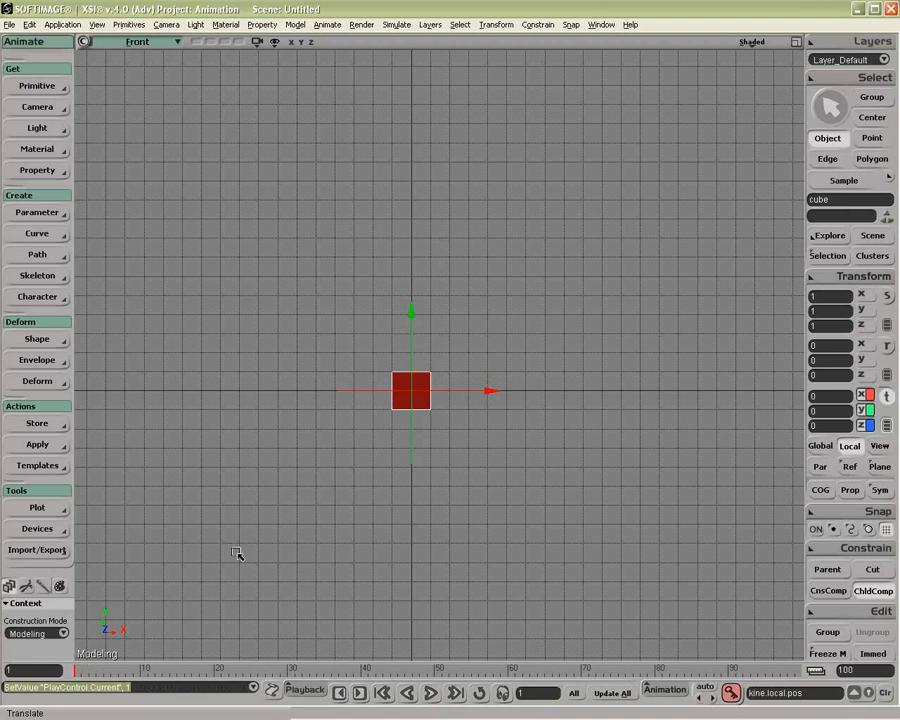
Step: Make the cube's posy curve linear in the FCurve editor, and close the editor
key("0")
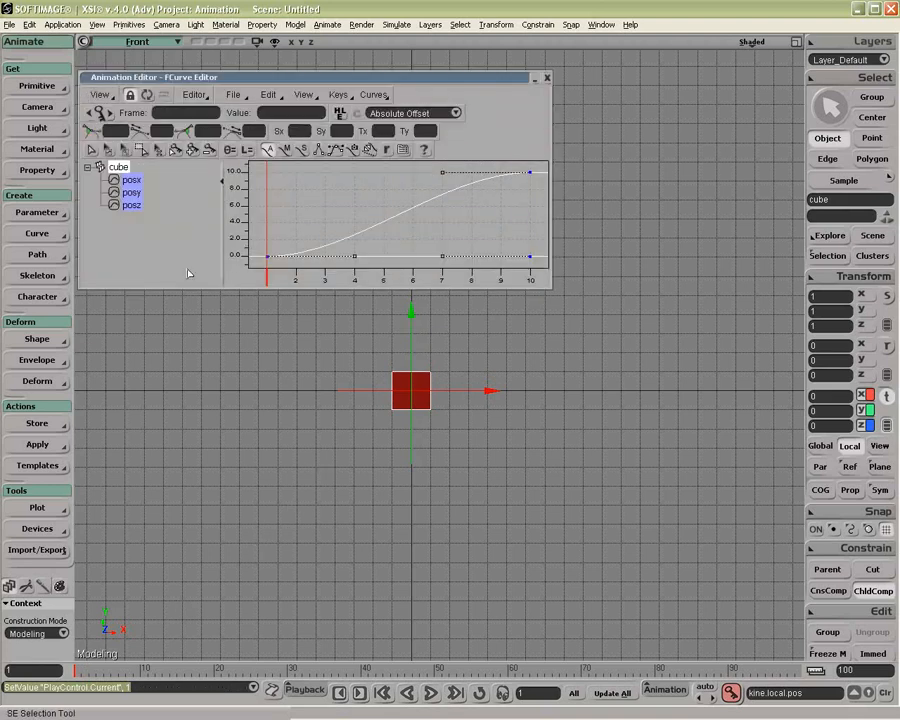
left_click(381, 220)
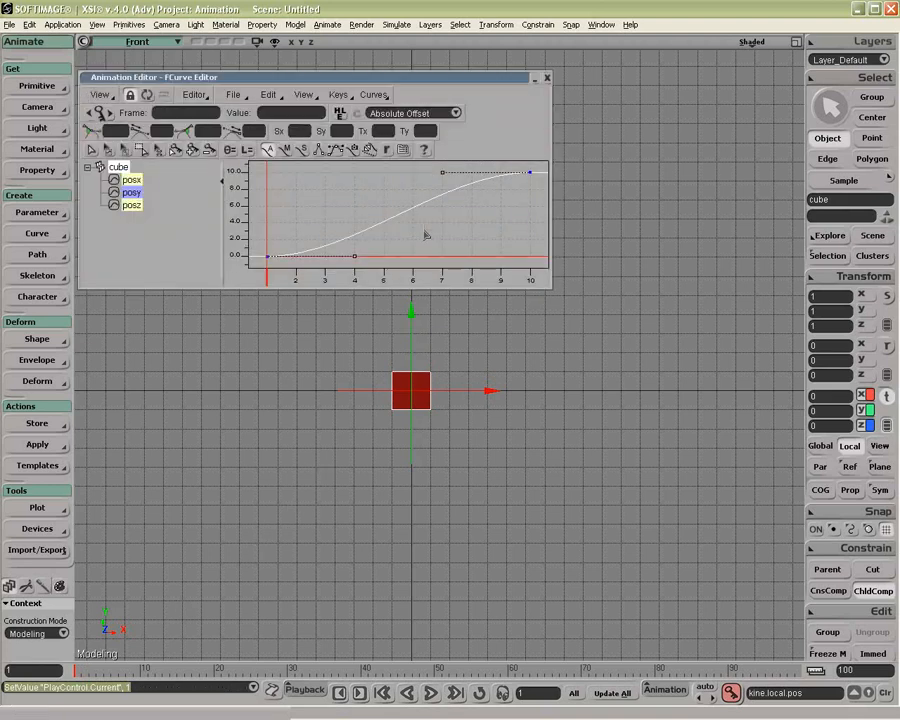
left_click(330, 149)
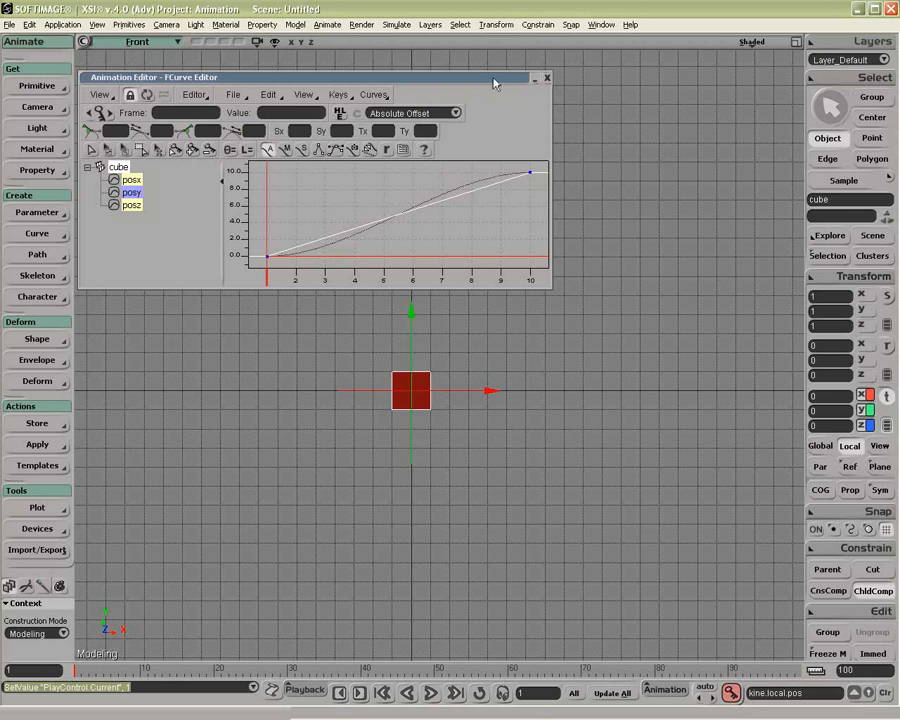
left_click_drag(496, 80, 571, 71)
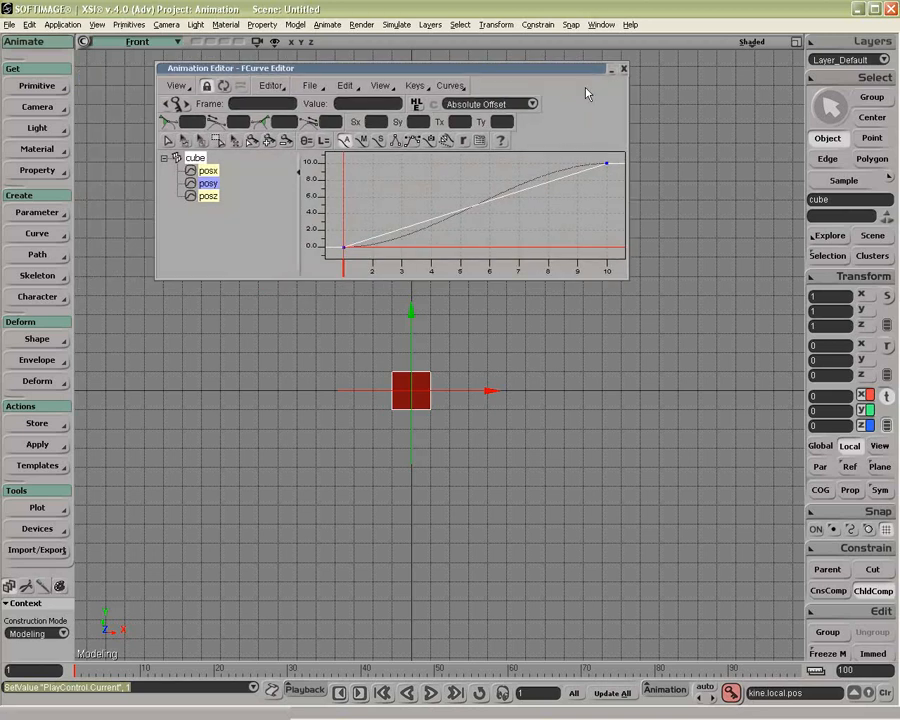
left_click(623, 68)
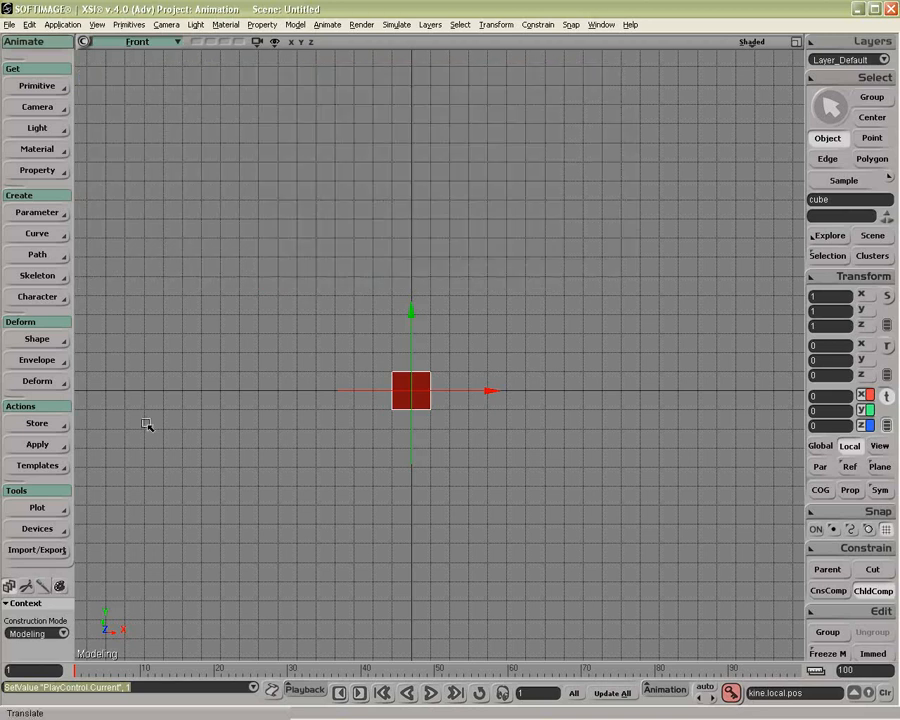
left_click(37, 426)
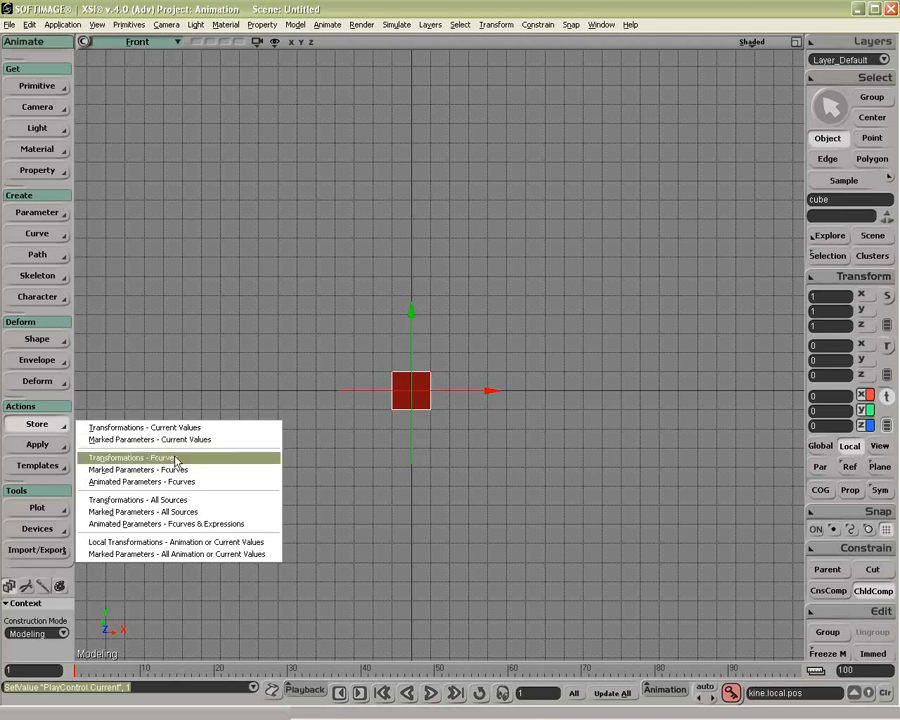
left_click(231, 610)
left_click_drag(134, 671, 77, 668)
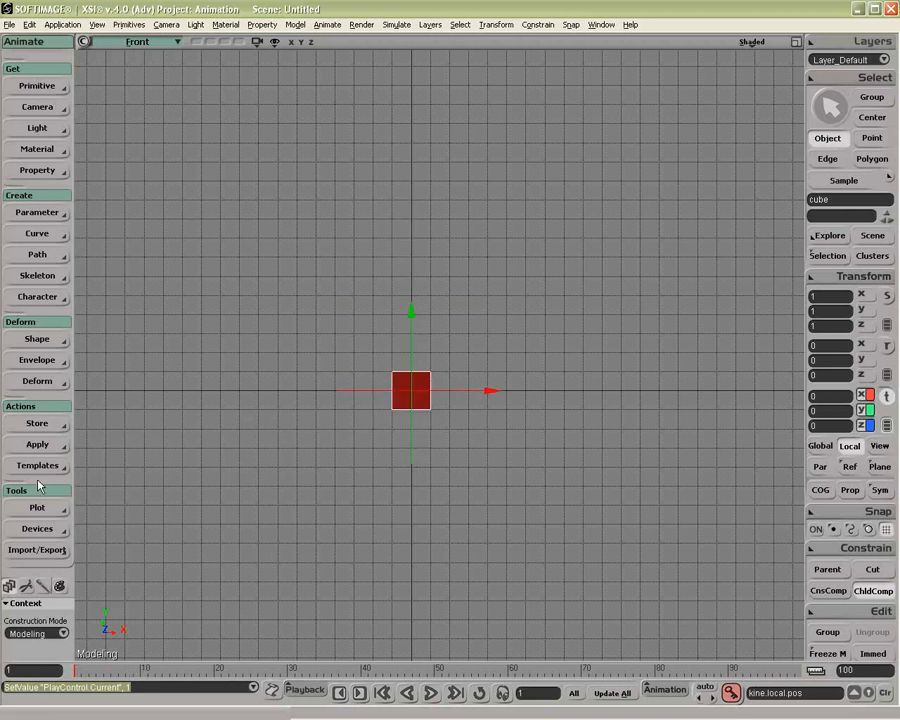
Step: Store the cube's marked-parameter fcurves as an action named Up, spanning frames 1 to 10
left_click(38, 424)
left_click(104, 471)
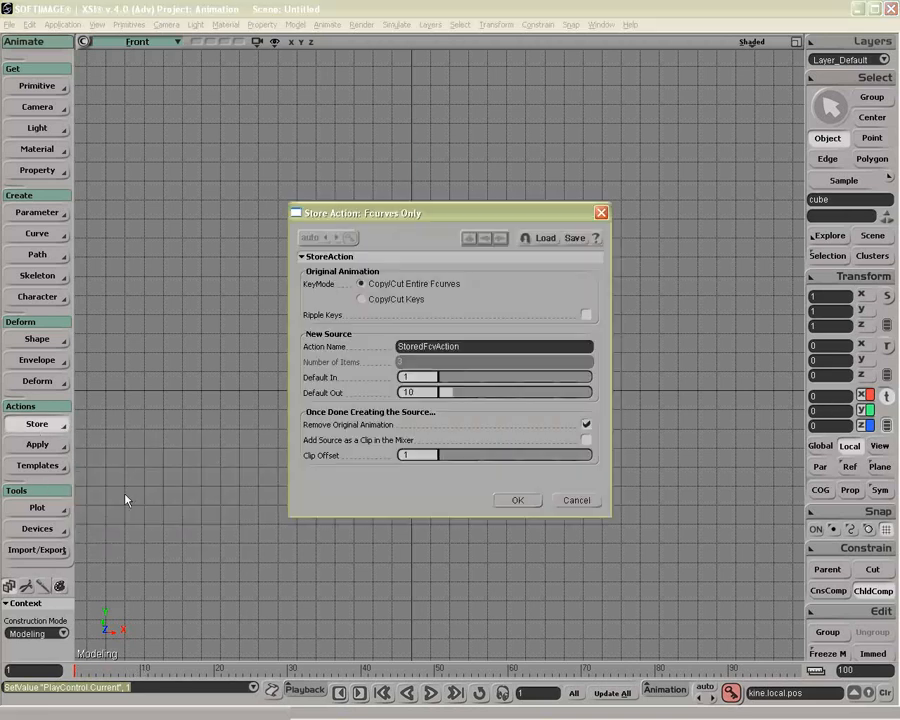
double_click(463, 347)
type("Up")
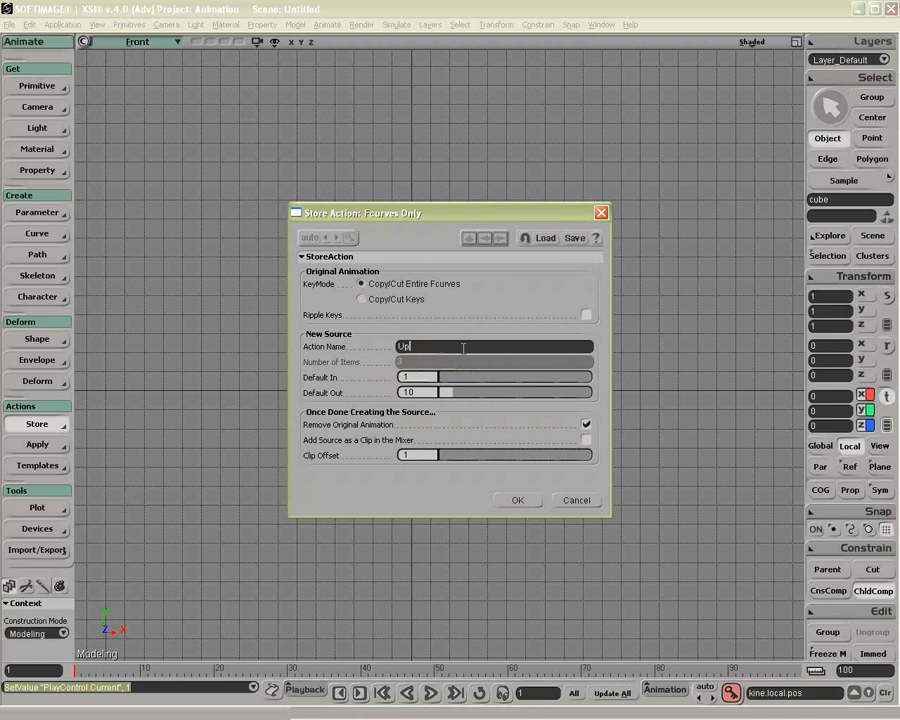
double_click(420, 377)
double_click(418, 391)
double_click(420, 377)
left_click(519, 503)
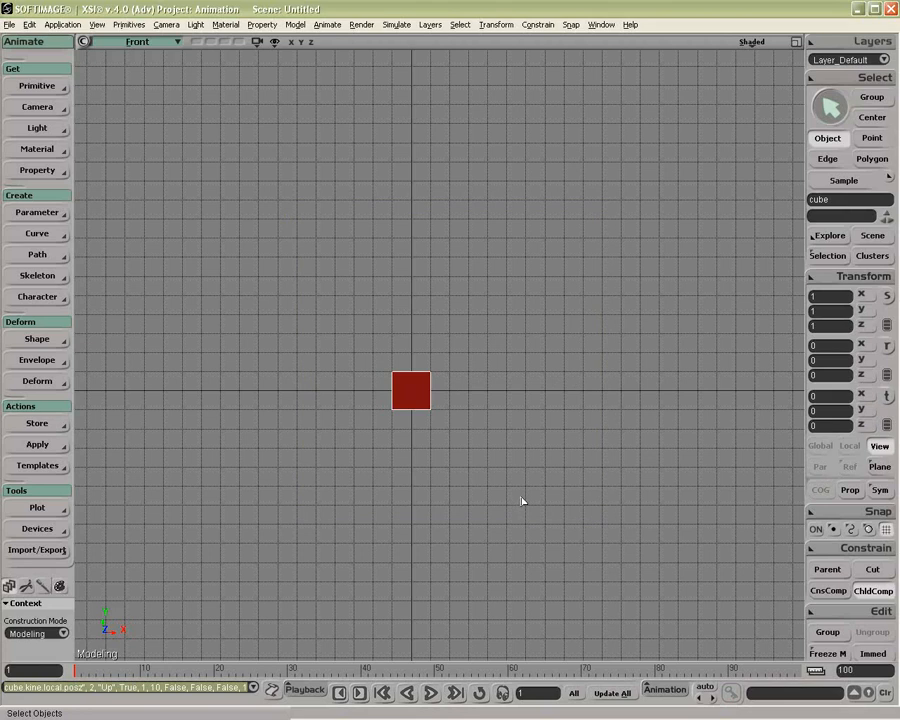
Step: Add the Up action as a clip at frame 11 on the first animation mixer track, and scrub to its start
left_click(80, 670)
left_click(76, 670)
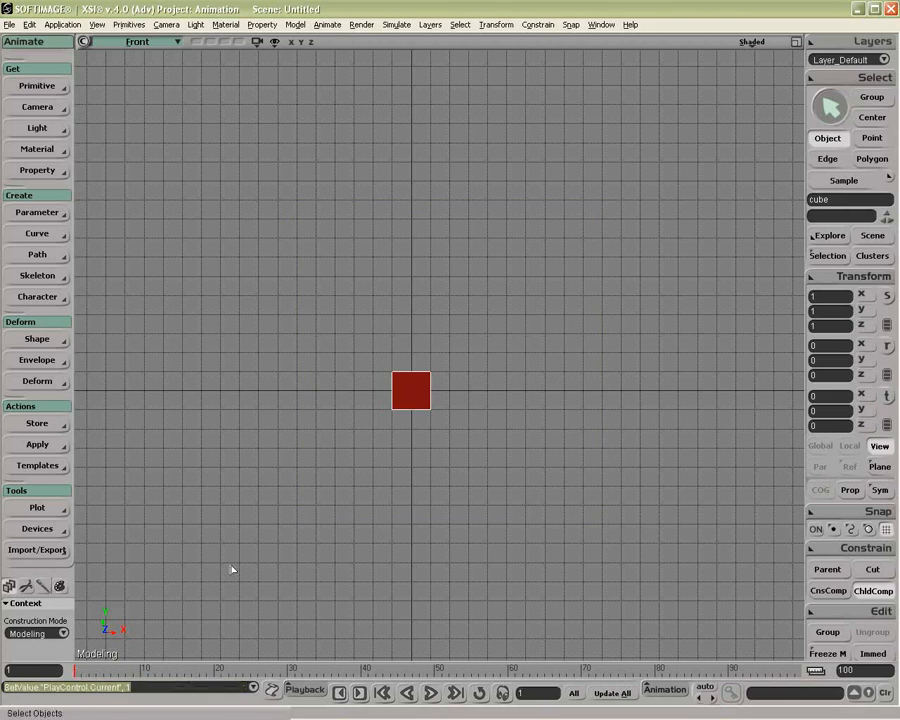
key("alt+0")
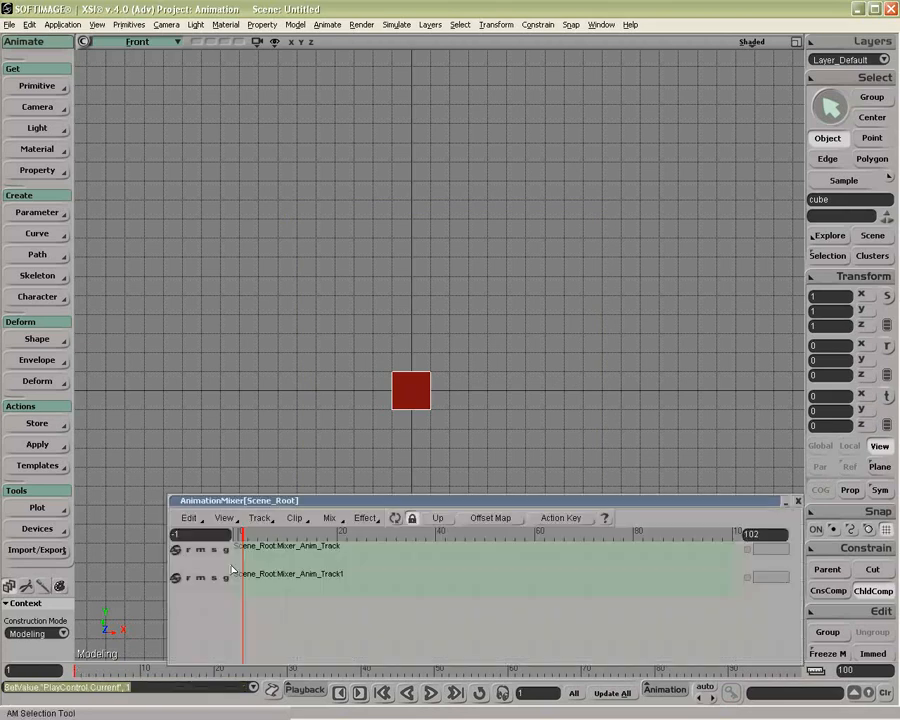
right_click(295, 556)
left_click(297, 557)
left_click(399, 361)
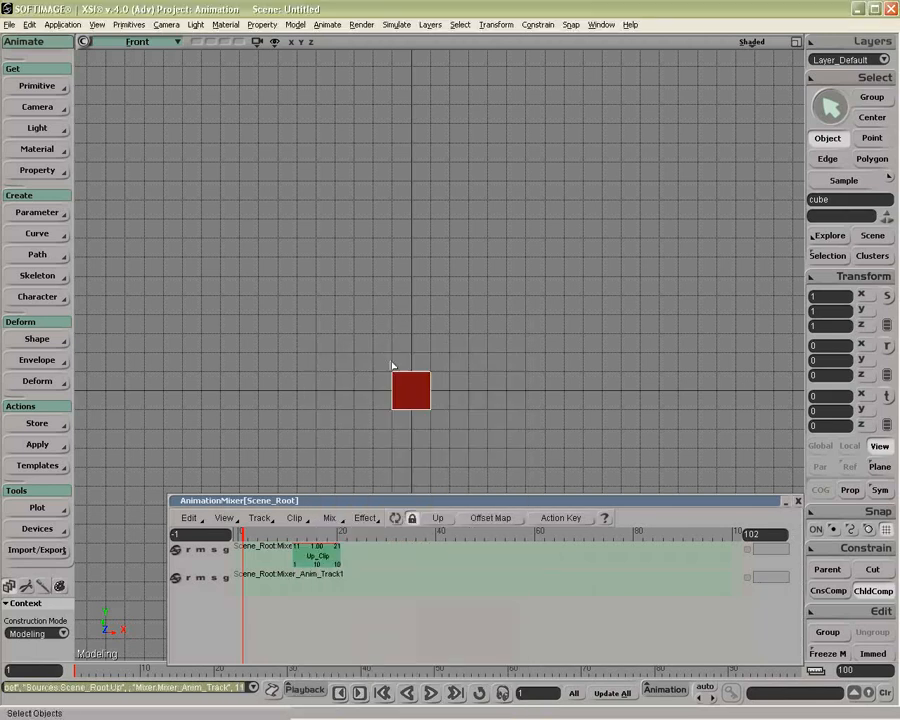
left_click_drag(243, 533, 292, 535)
Step: Delete the Up clip from the mixer track, return to frame 2 and close the animation mixer
left_click(317, 556)
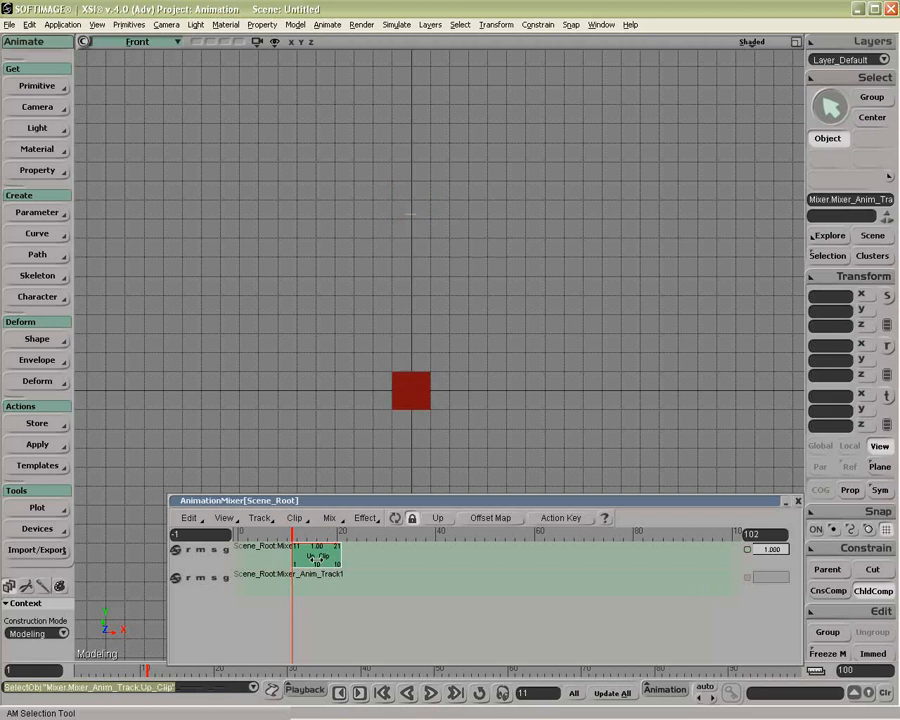
key("Delete")
left_click_drag(292, 535, 247, 535)
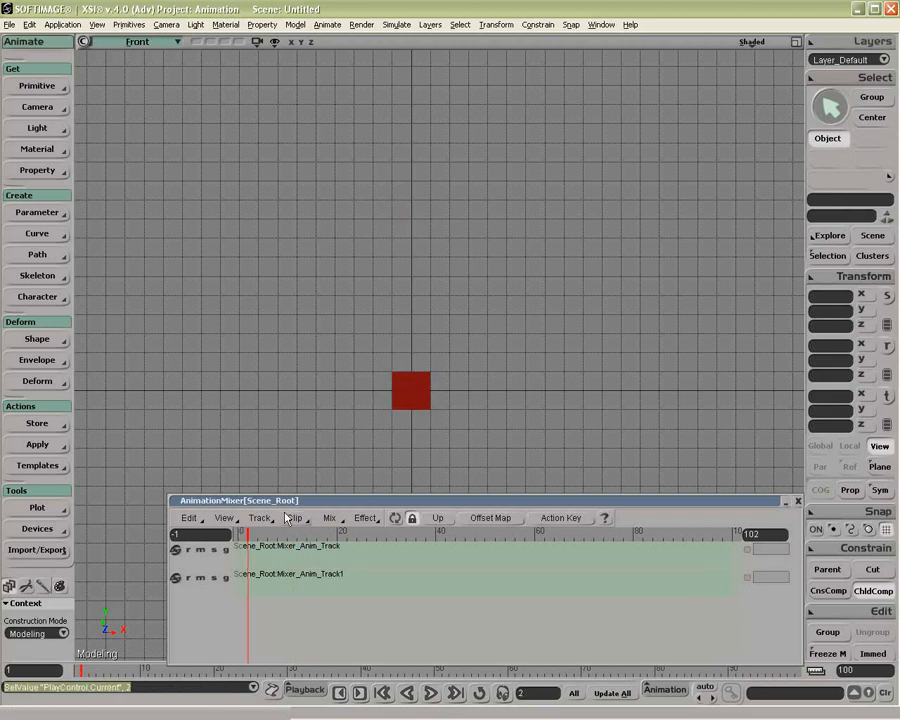
left_click_drag(725, 500, 705, 449)
left_click(778, 449)
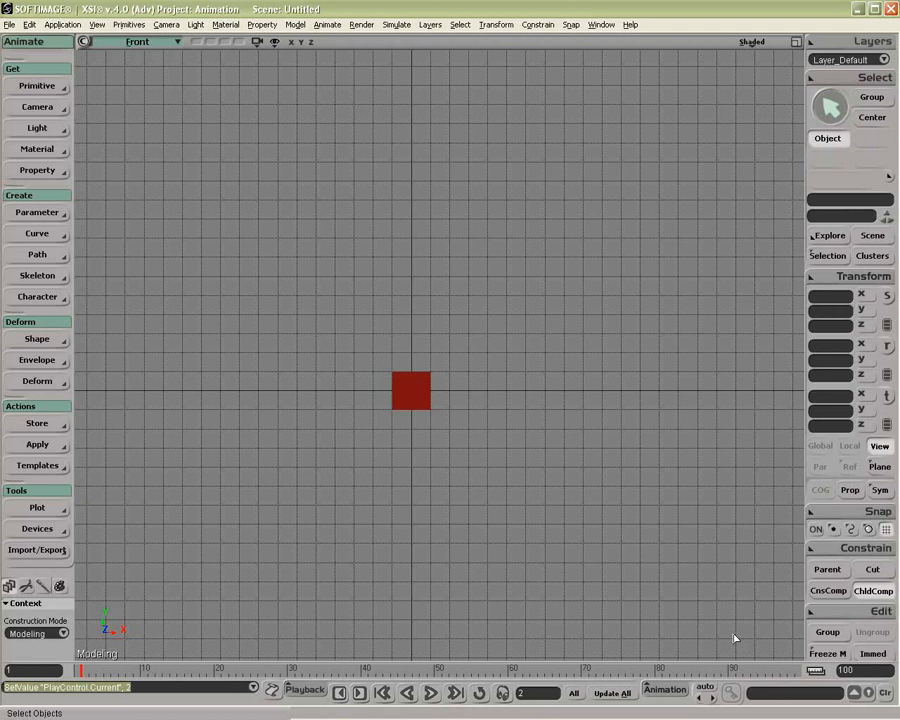
Step: Animate the cube's translation from frame 2 to an X position of 10 at frame 10, and scrub back to frame 2
left_click(885, 422)
key("space")
left_click_drag(379, 383, 421, 406)
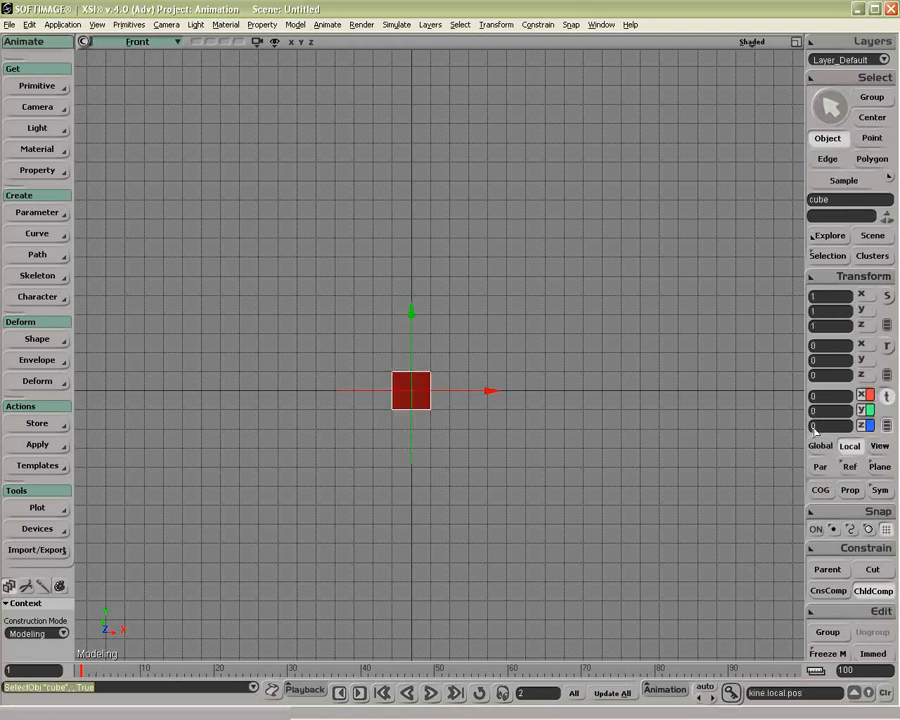
left_click(142, 670)
left_click(828, 396)
type("10")
key("Return")
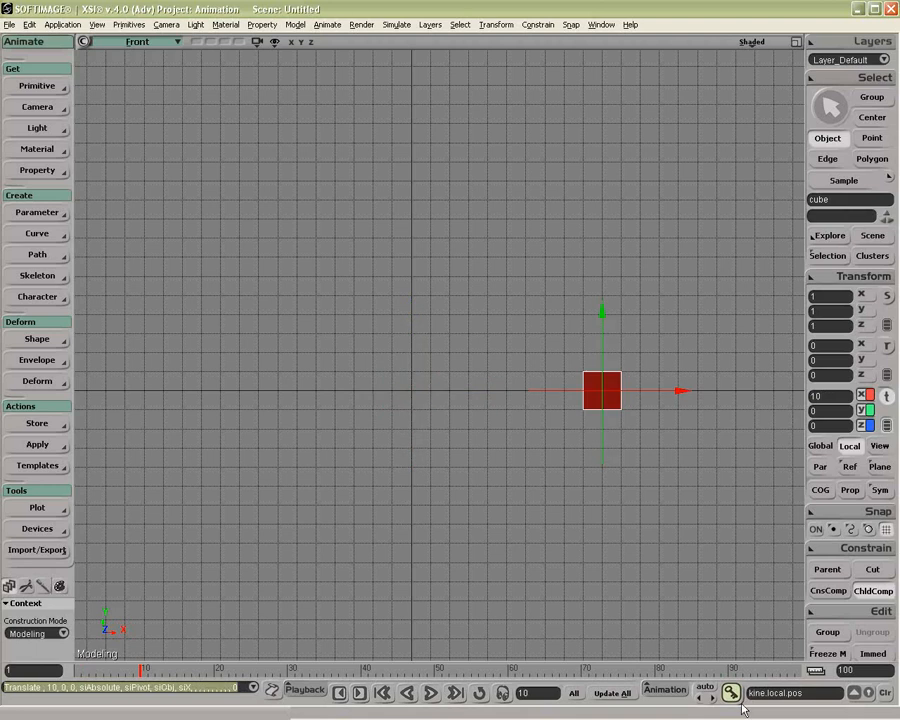
left_click_drag(142, 670, 82, 670)
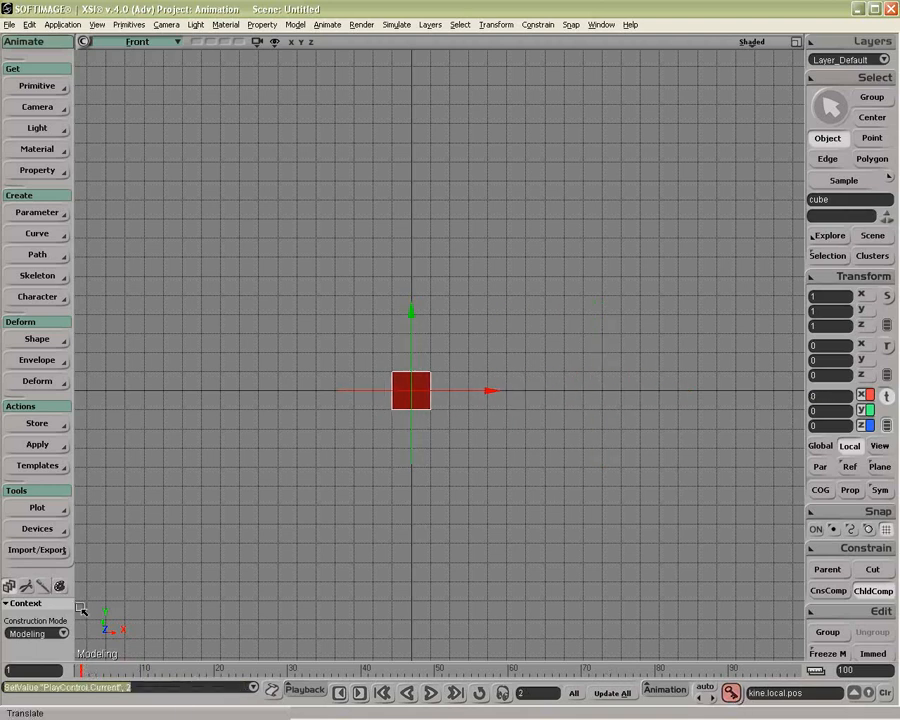
Step: Store the cube's fcurves as an action named Right with Default In set to 1
left_click(36, 424)
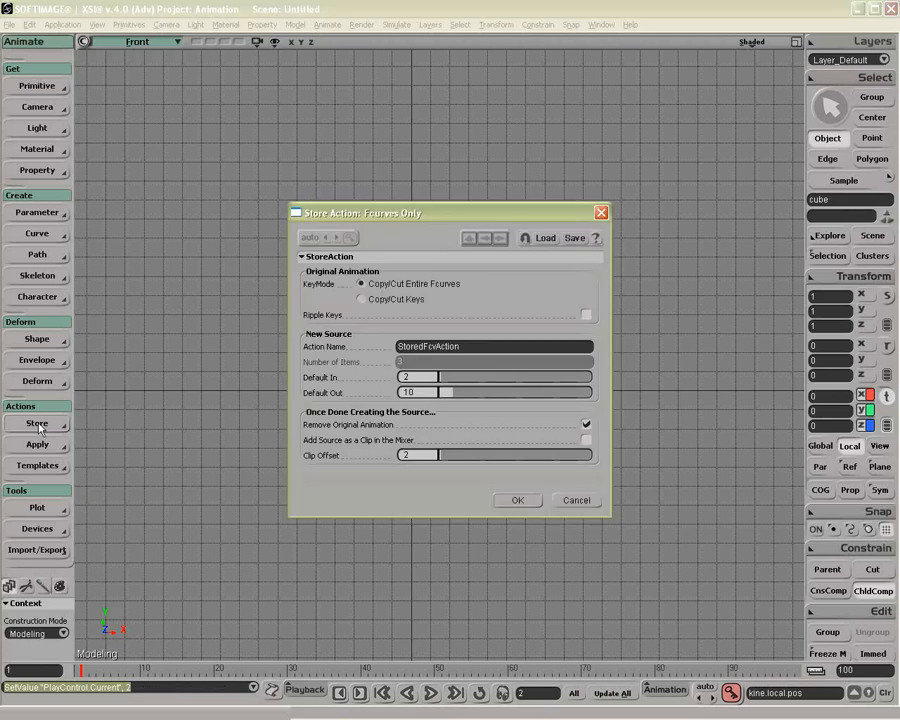
left_click(469, 347)
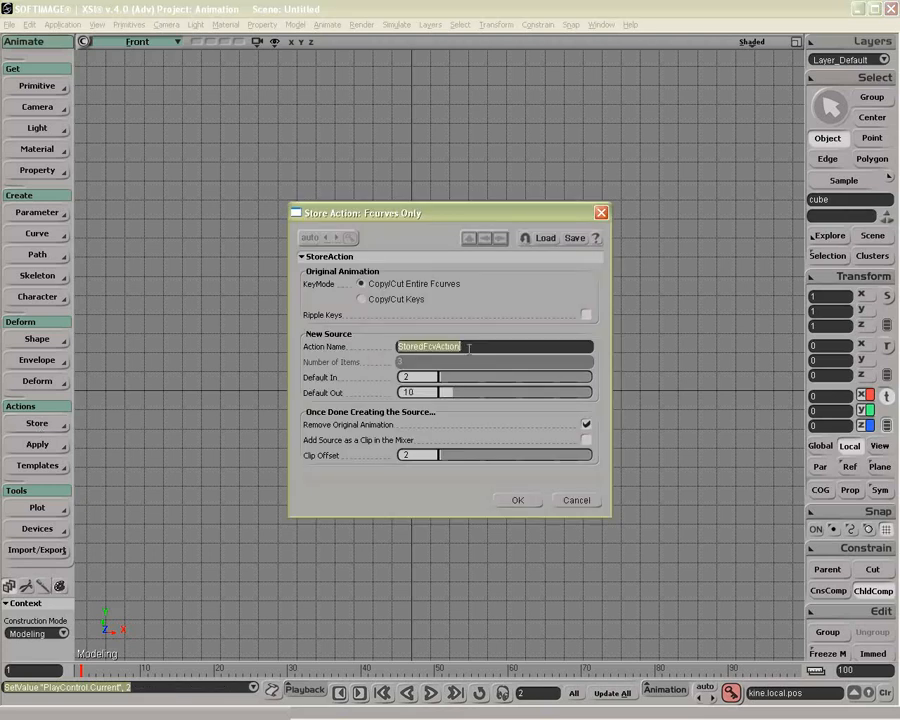
type("Right")
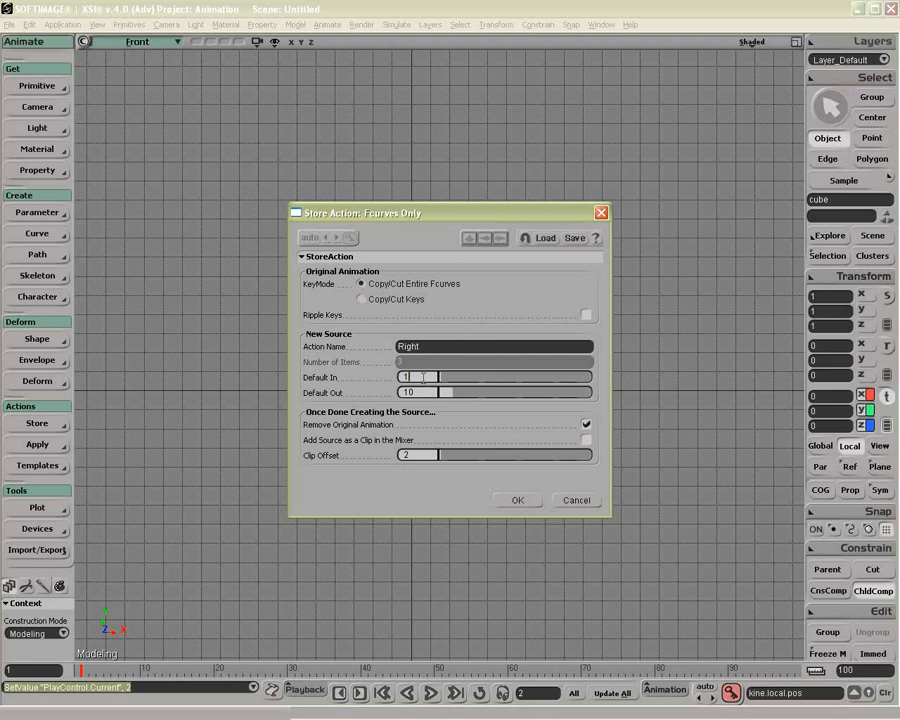
left_click(520, 500)
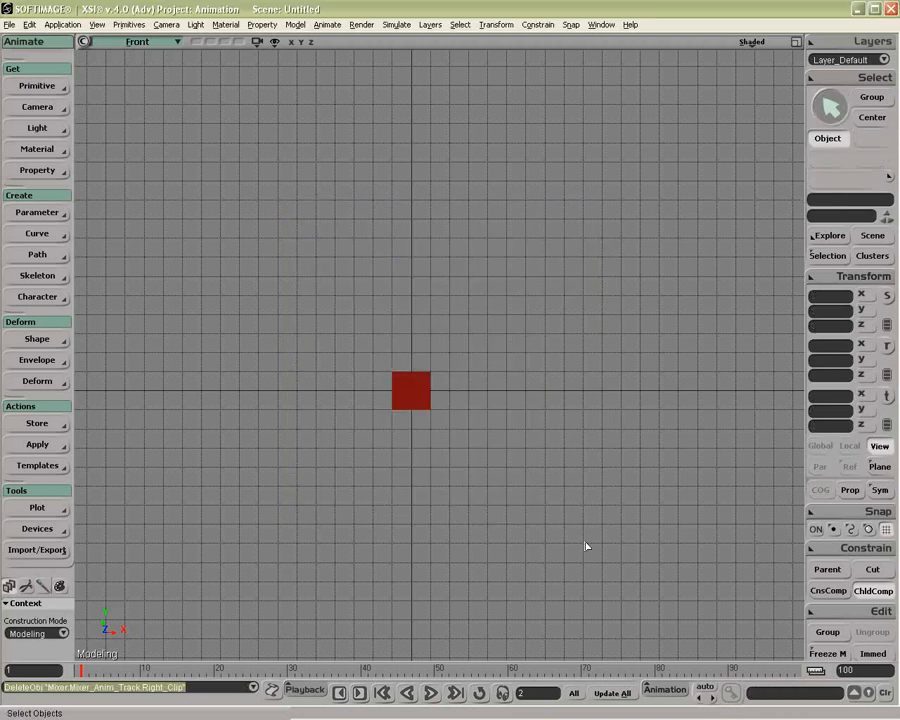
Step: With the FCurve editor open, add the Right action as a clip at frame 9 on the first animation mixer track
key("0")
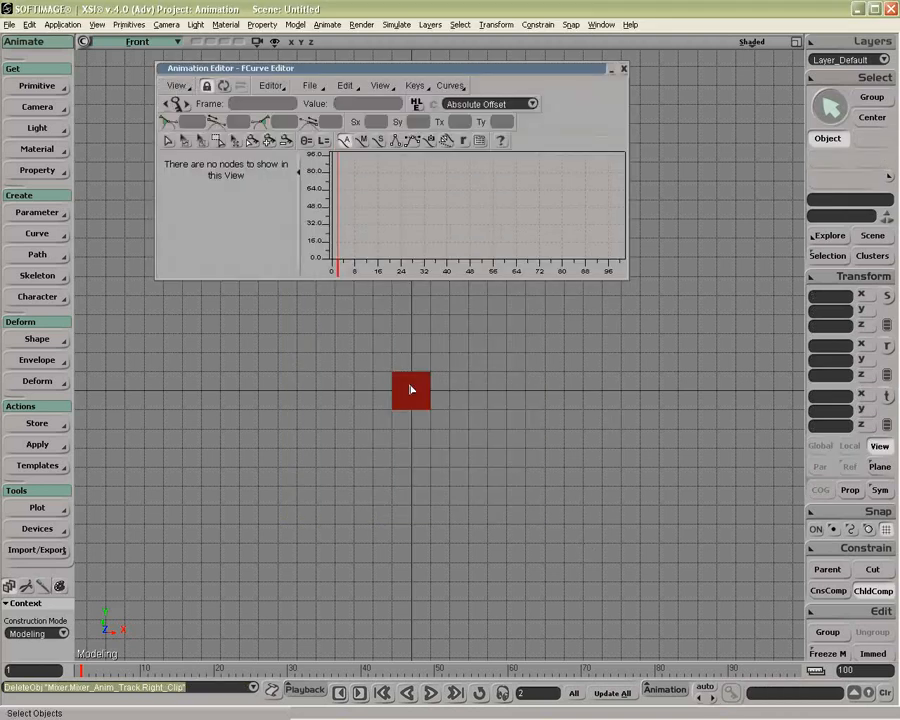
left_click(412, 385)
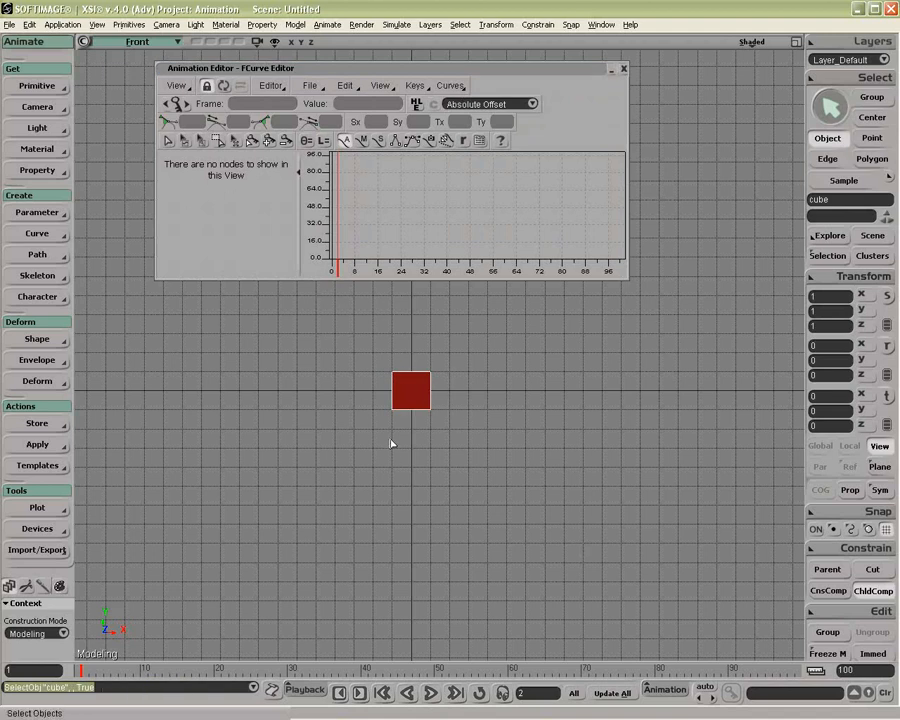
key("alt+0")
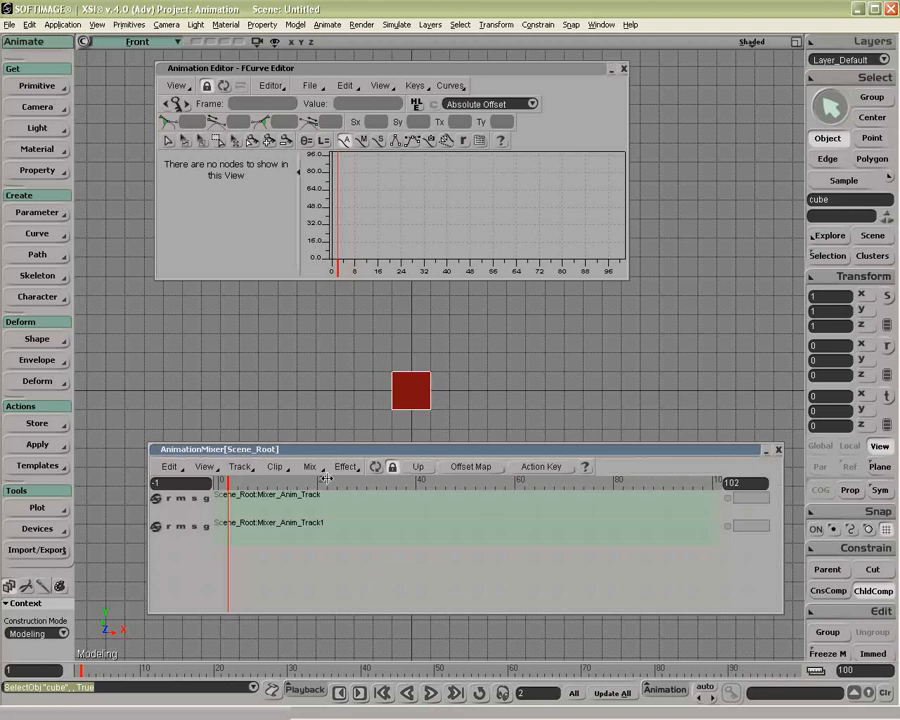
right_click(222, 497)
left_click(245, 504)
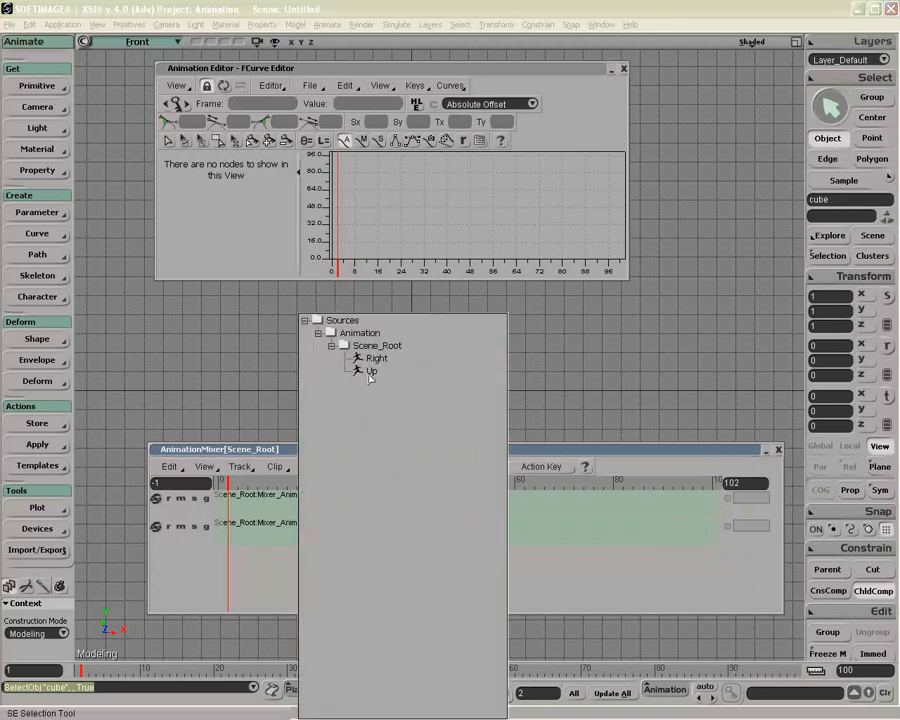
left_click(374, 360)
left_click_drag(325, 451, 324, 473)
mouse_move(268, 504)
left_mouse_down()
mouse_move(260, 504)
mouse_move(277, 504)
left_mouse_up()
Step: Load the Right clip's curves into the FCurve editor and examine the cube_posx, cube_posy and cube_posz curves
left_click(290, 529)
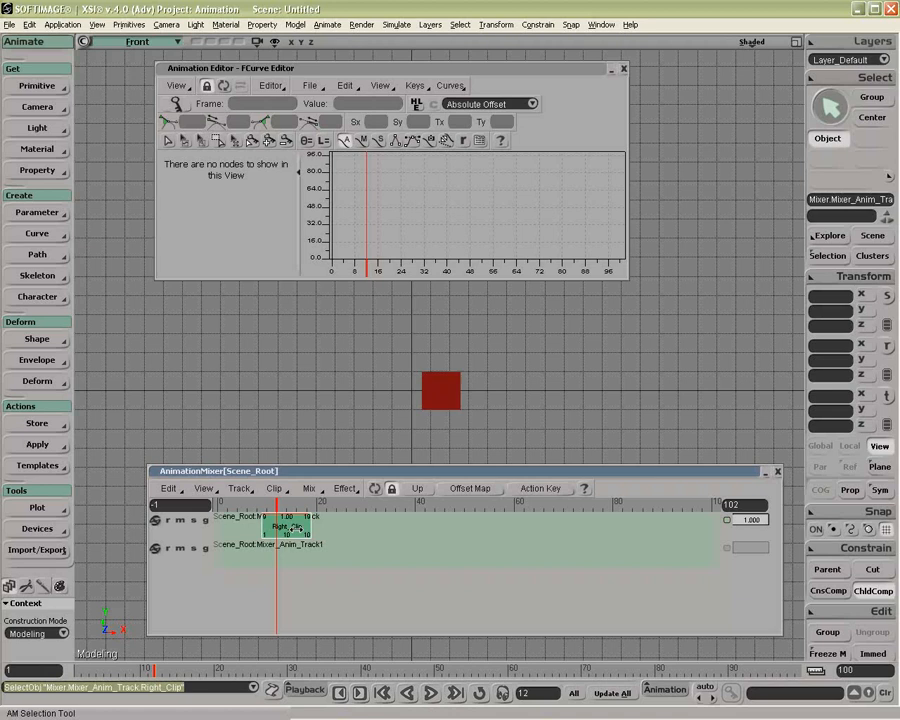
left_click(224, 87)
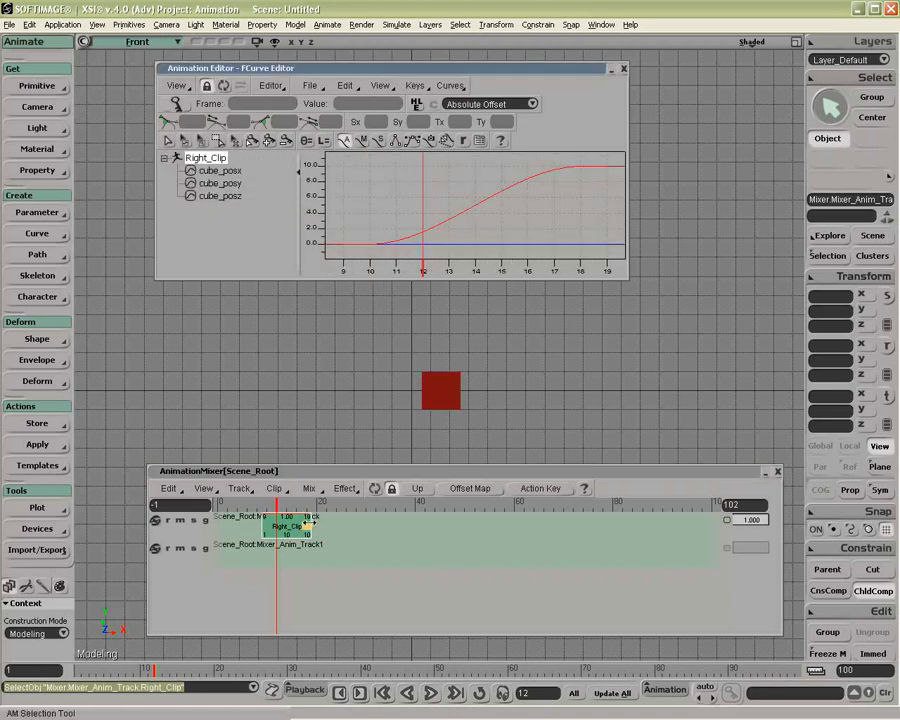
left_click(494, 203)
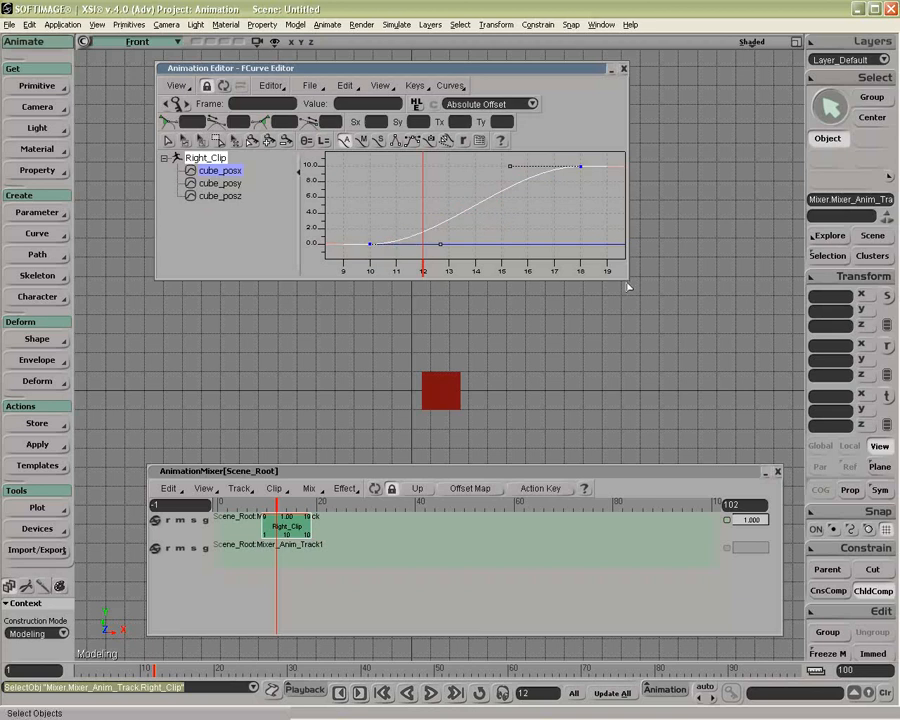
left_click_drag(628, 282, 697, 331)
left_click(380, 288)
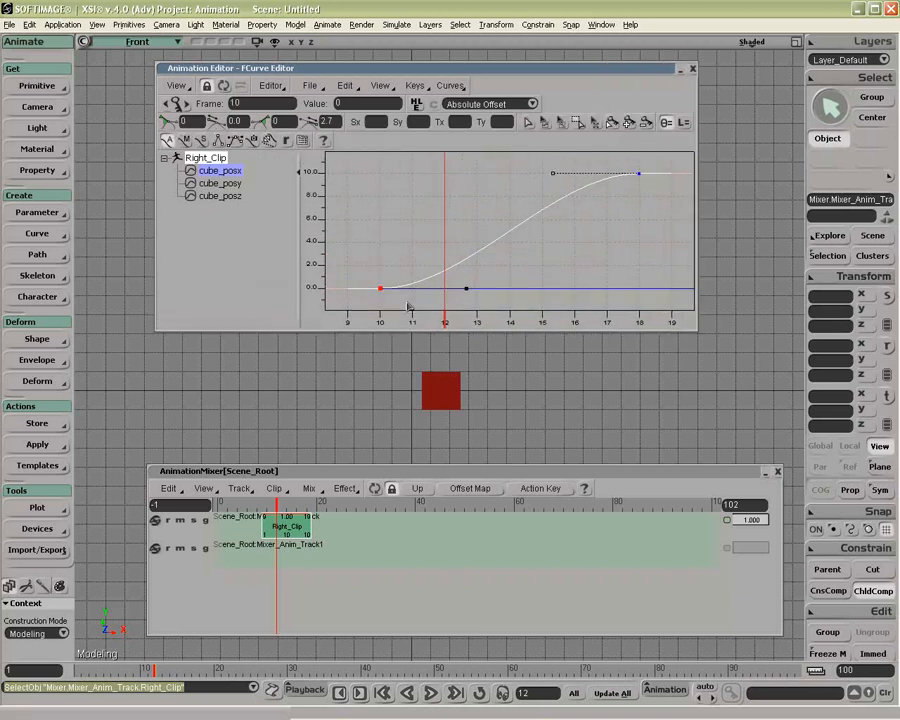
left_click(359, 273)
left_click(220, 184)
left_click(224, 194)
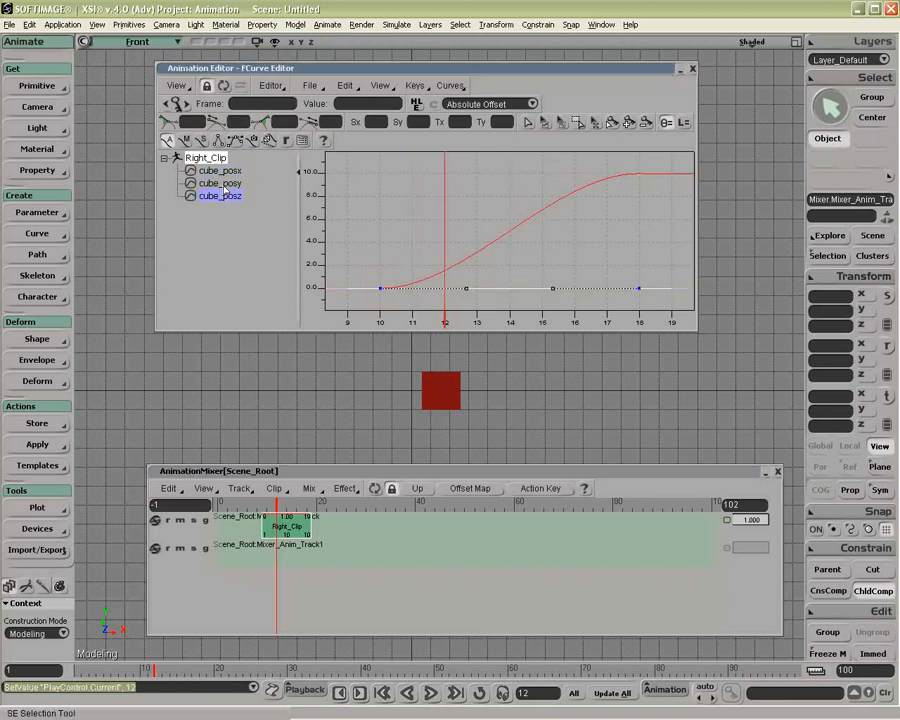
left_click(220, 171)
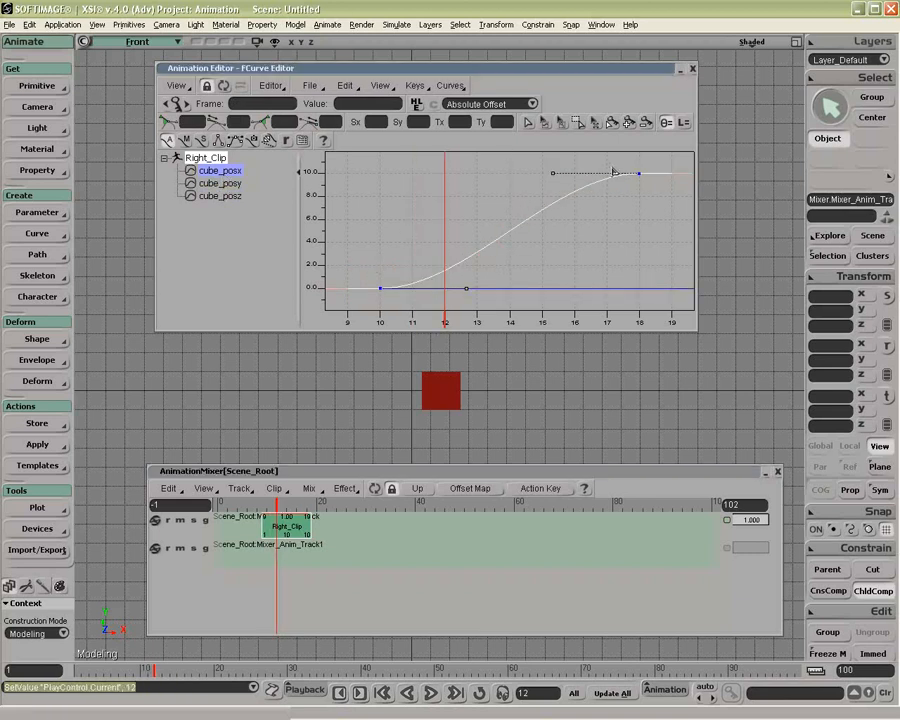
Step: Move the Right clip back and forth along its mixer track, bringing its start to frame 1
left_click_drag(278, 525, 234, 528)
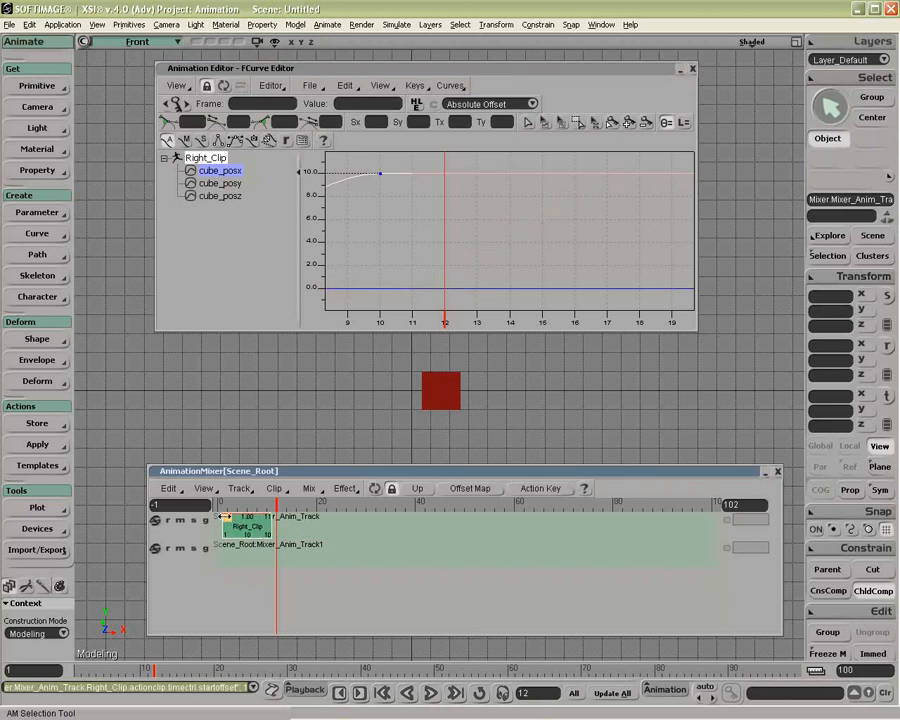
mouse_move(226, 518)
left_mouse_down()
mouse_move(331, 526)
mouse_move(235, 518)
mouse_move(243, 518)
left_mouse_up()
mouse_move(236, 527)
left_mouse_down()
mouse_move(289, 527)
mouse_move(228, 526)
left_mouse_up()
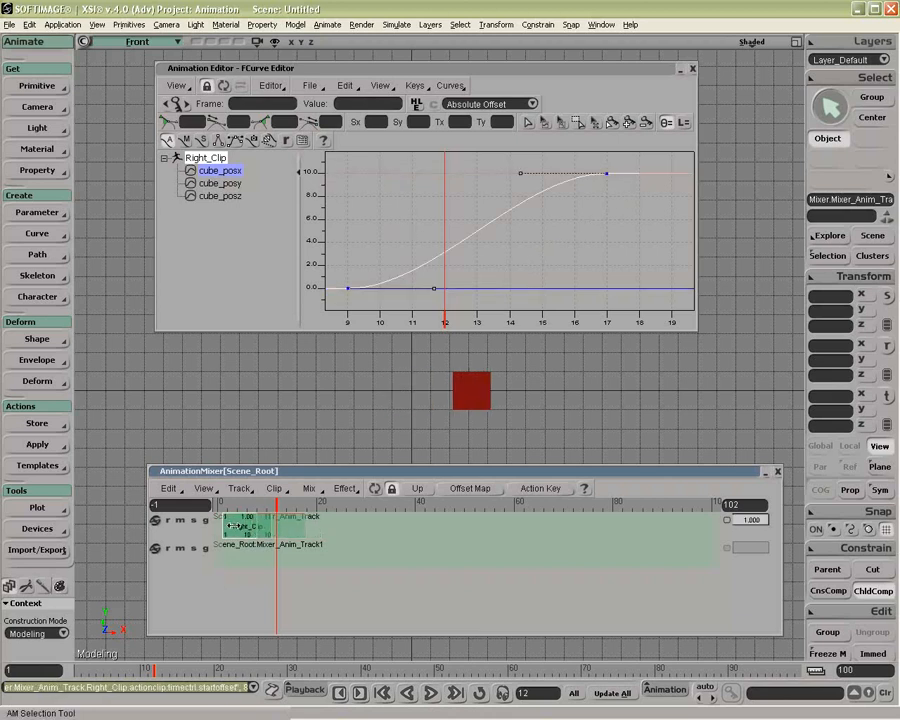
Step: Move the first key of the Right clip's cube_posx curve to frame 1 and close the FCurve editor
key("a")
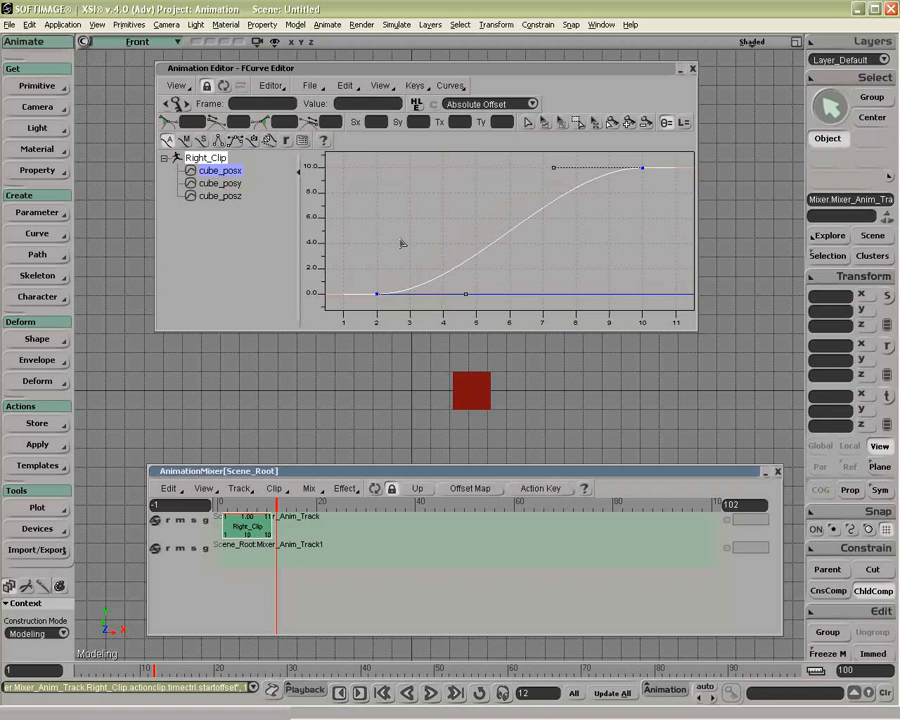
left_click_drag(366, 281, 388, 306)
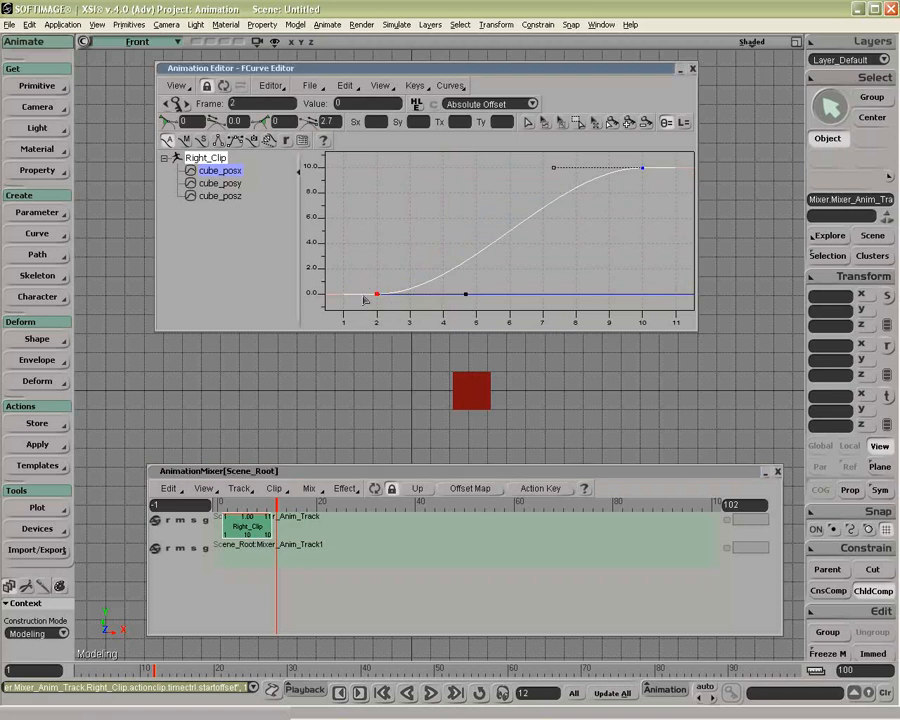
double_click(255, 103)
type("1")
key("Return")
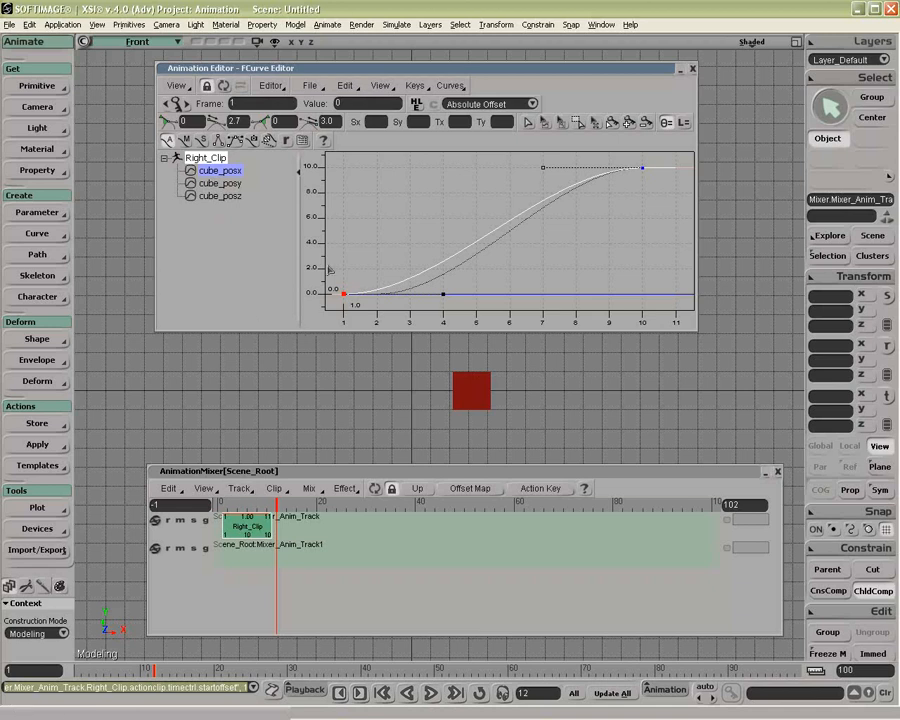
left_click(695, 72)
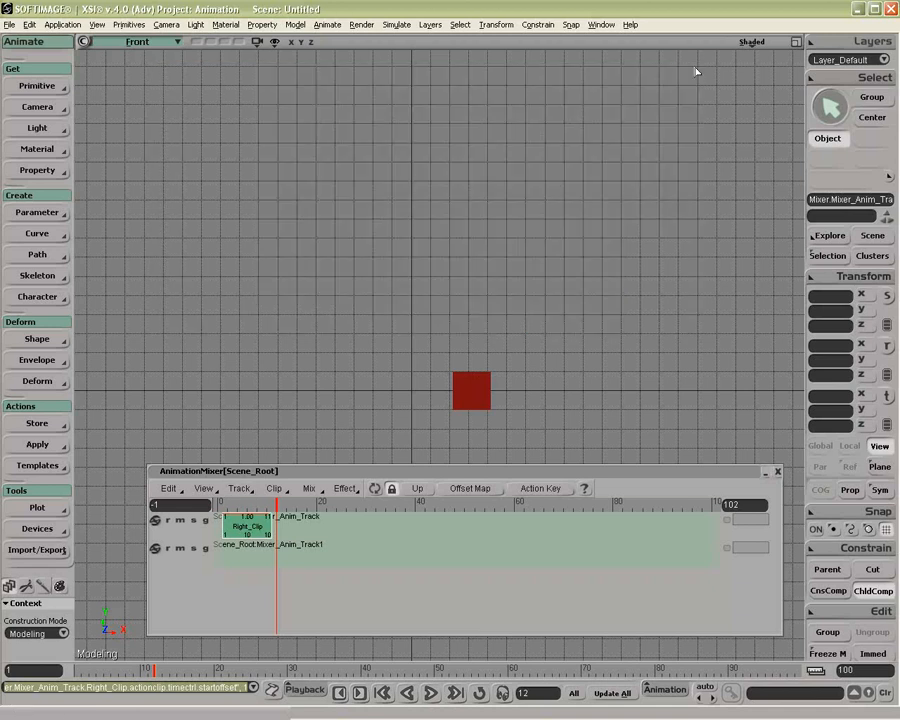
Step: Scrub the timeline while trying the Right clip at other positions on its track, returning its start to frame 1
left_click_drag(277, 504, 312, 504)
left_click(325, 504)
left_click_drag(364, 527, 498, 527)
left_click_drag(361, 507, 455, 506)
key("ctrl+z")
left_click_drag(375, 527, 247, 527)
key("f")
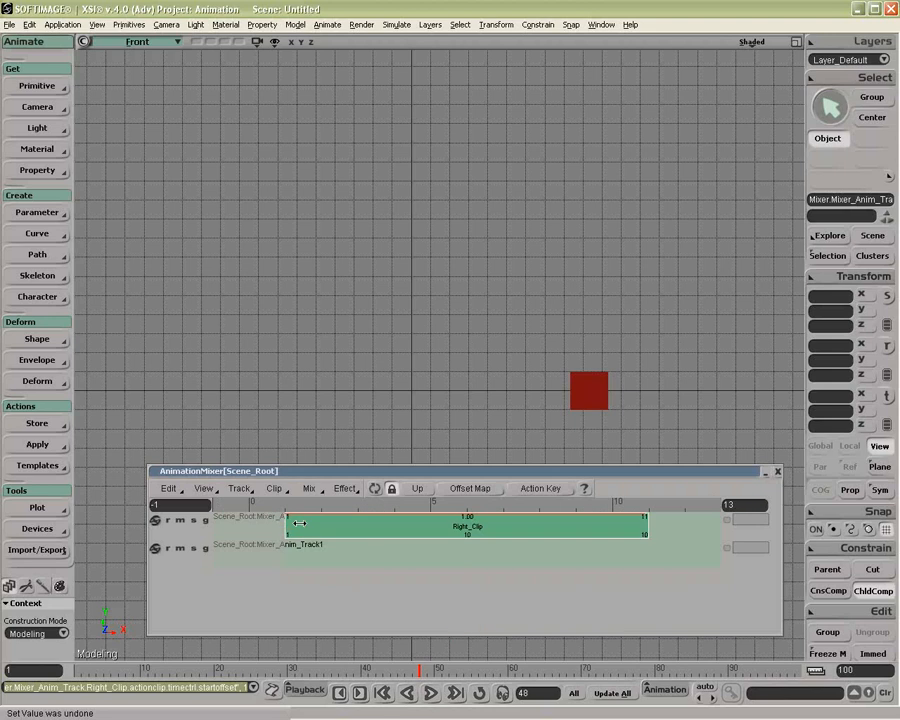
Step: Add the Up action as a clip at frame 1 on the second animation mixer track
right_click(236, 549)
left_click(270, 555)
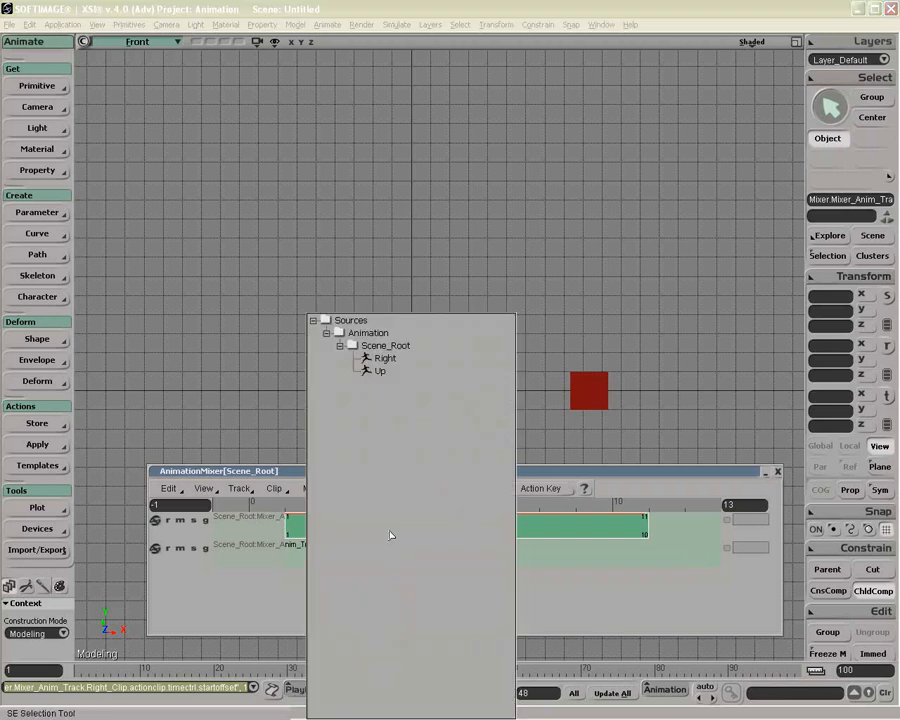
left_click(380, 371)
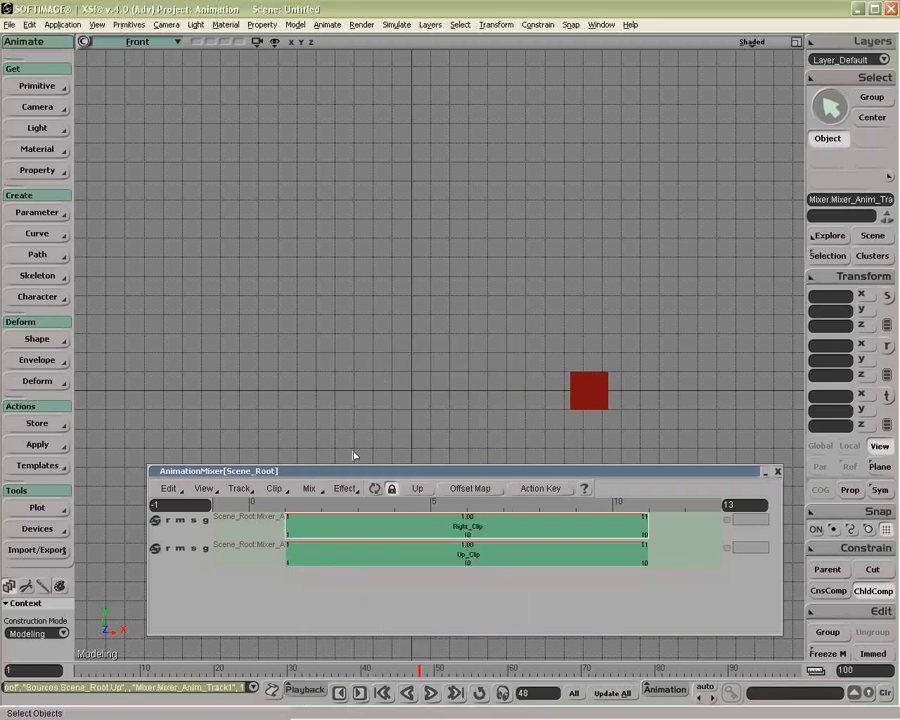
Step: Rewind to frame 1, move the mixer window clear of the cube and scrub the combined clips to frame 3
left_click_drag(306, 503, 278, 503)
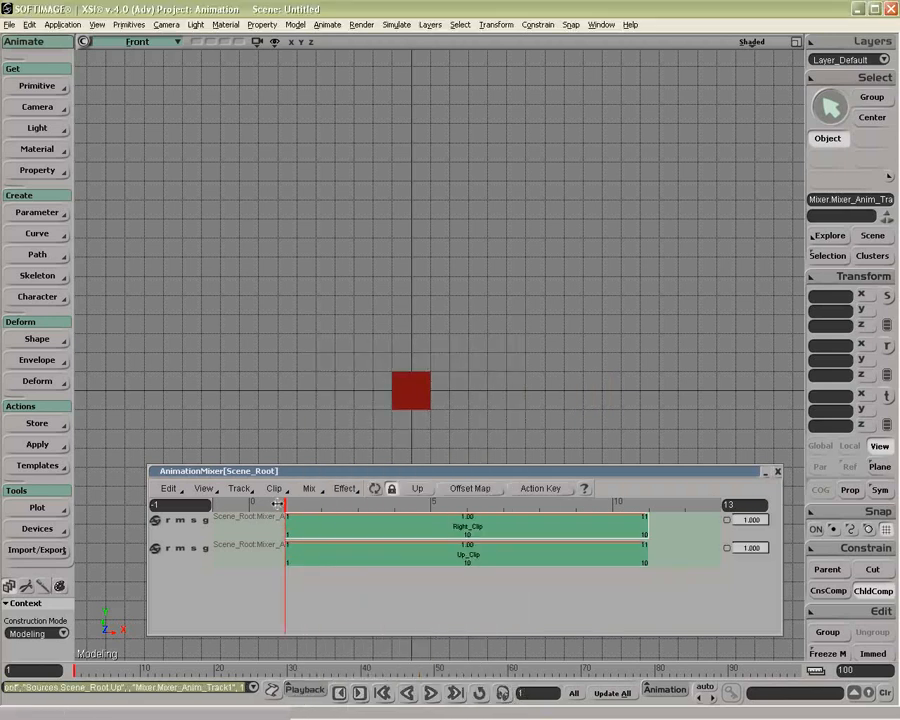
left_click_drag(354, 477, 331, 491)
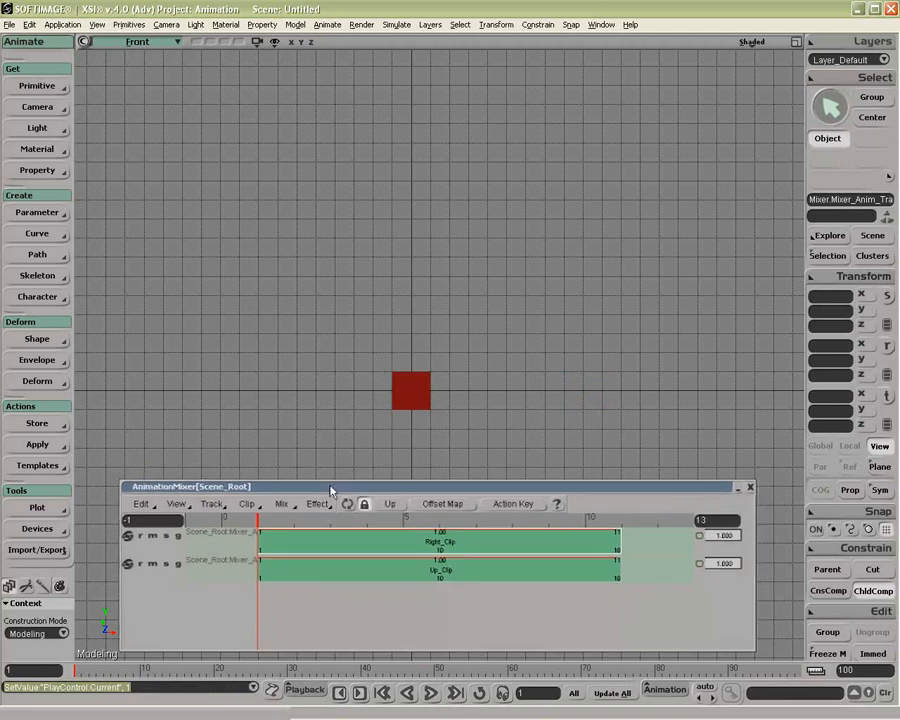
left_click_drag(262, 521, 345, 532)
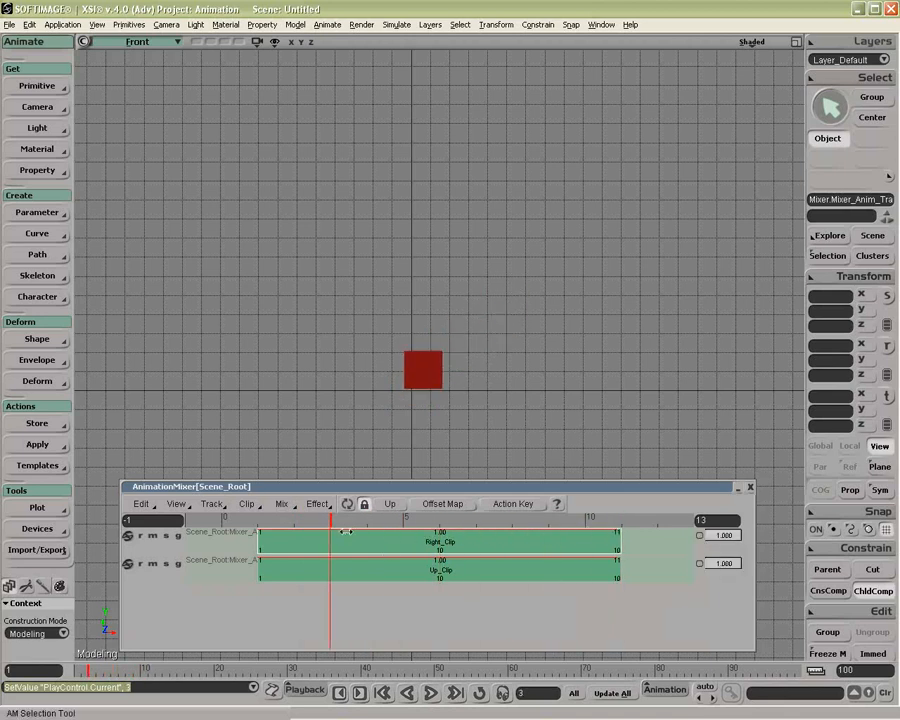
Step: Give the Right clip's cube_posx curve linear interpolation and close the FCurve editor
right_click(417, 542)
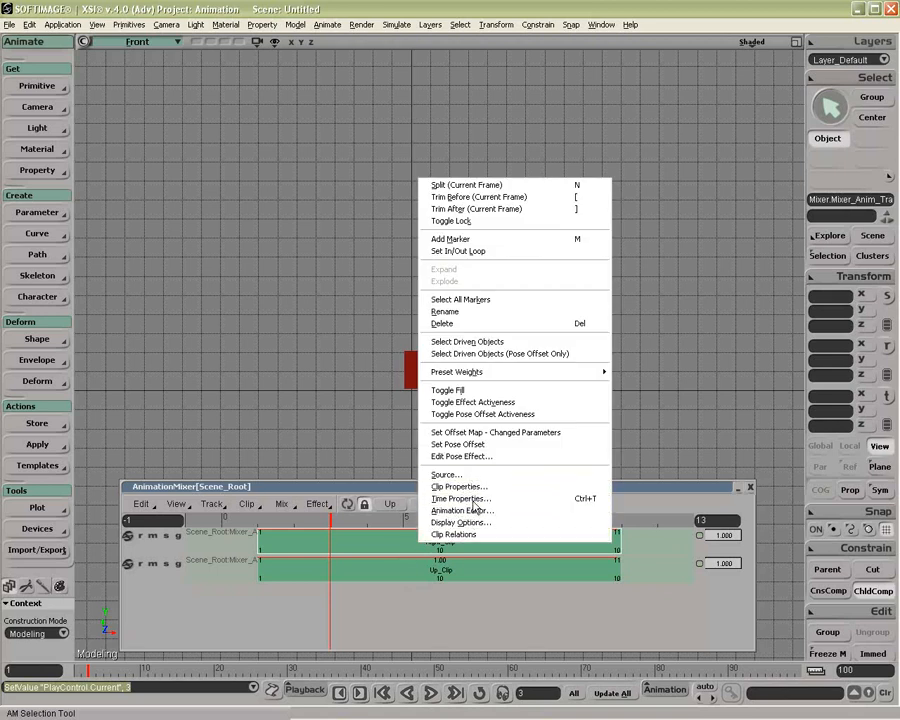
left_click(475, 511)
left_click(543, 266)
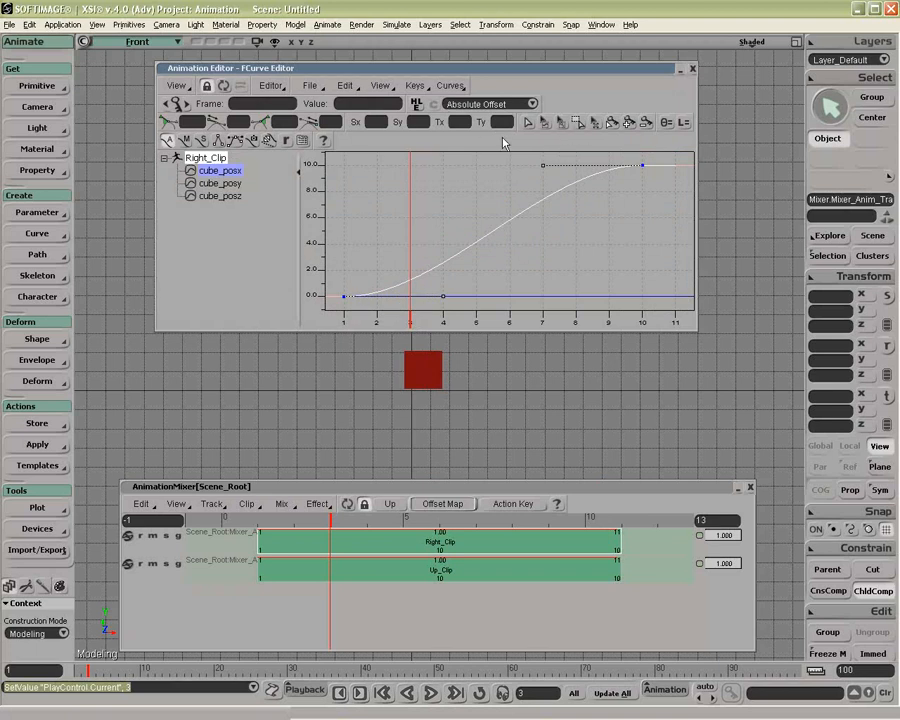
left_click(217, 142)
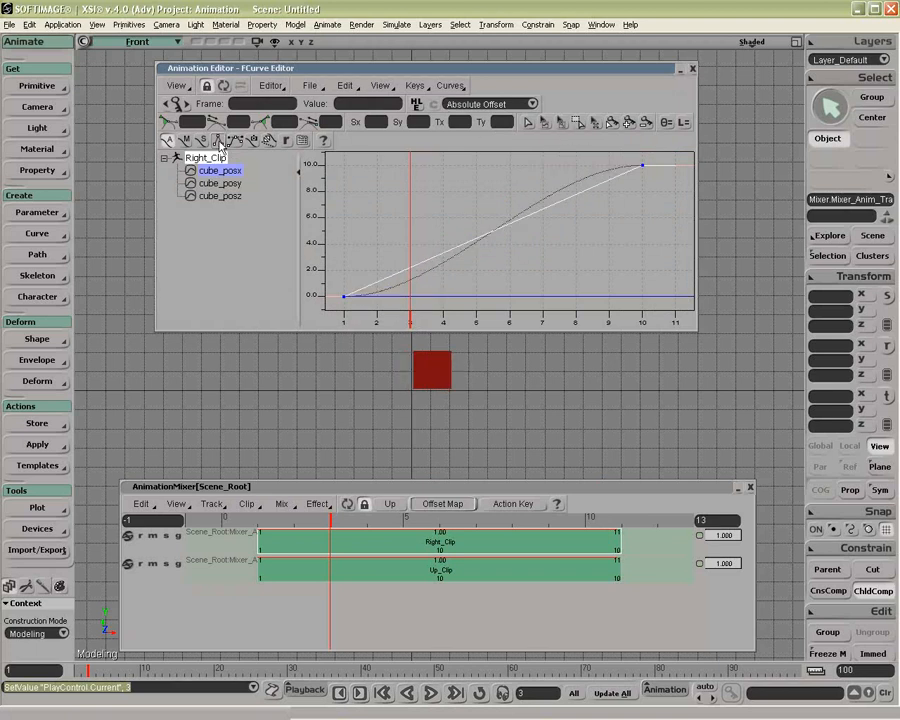
left_click(692, 69)
Step: Scrub to frame 11 and select the cube to check its local translation values
left_click_drag(330, 517, 621, 520)
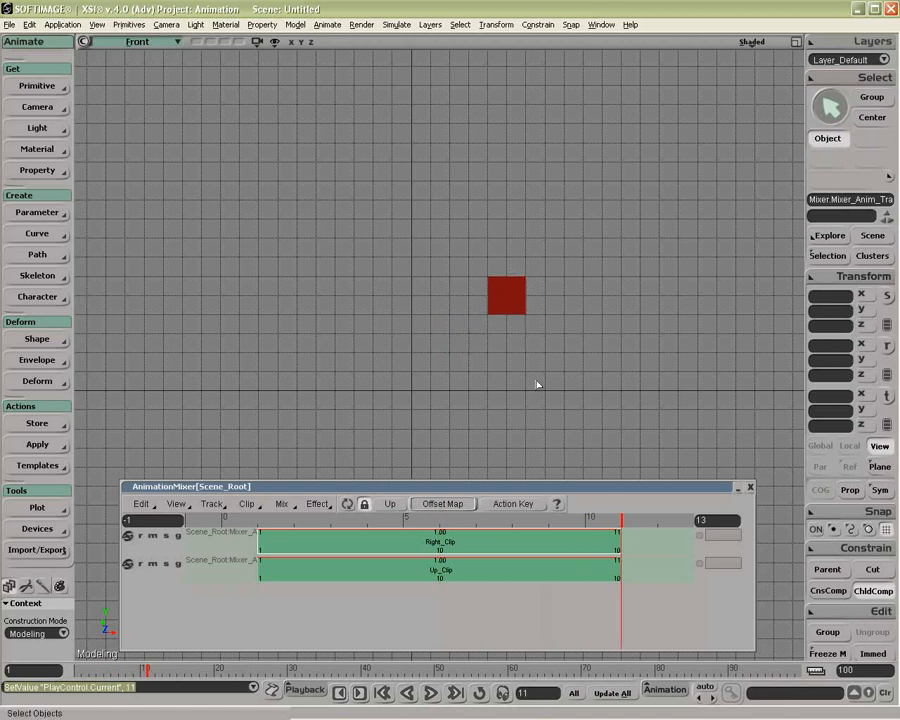
left_click(496, 297)
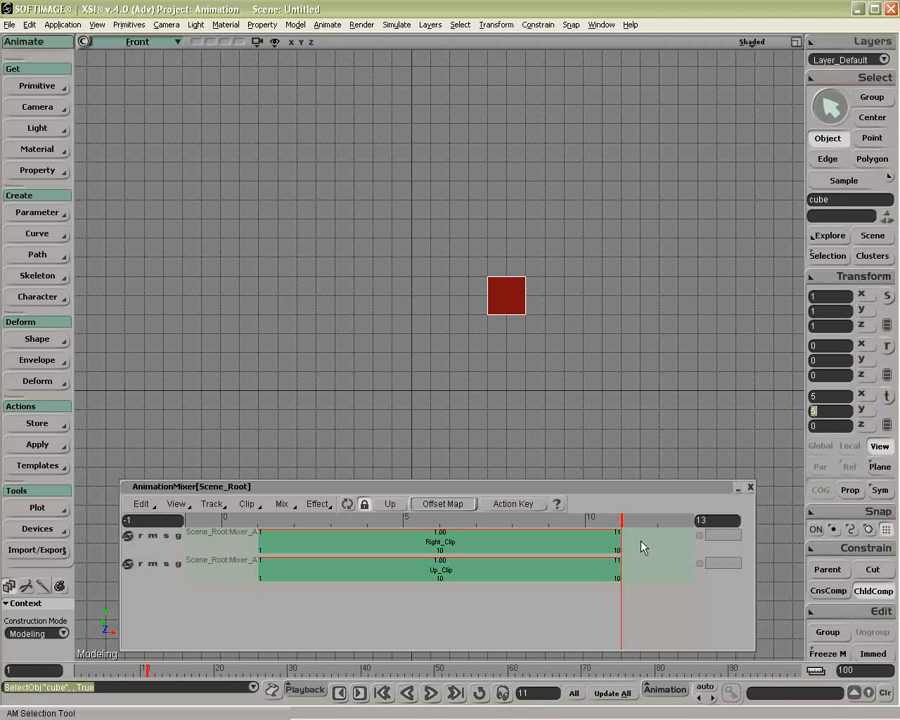
key("v")
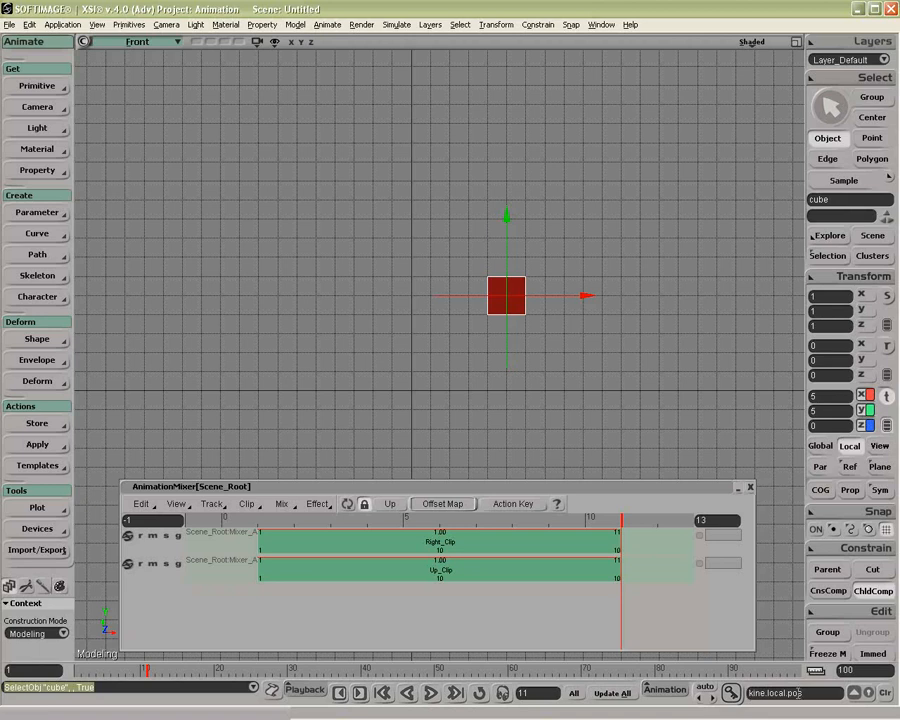
left_click(867, 410)
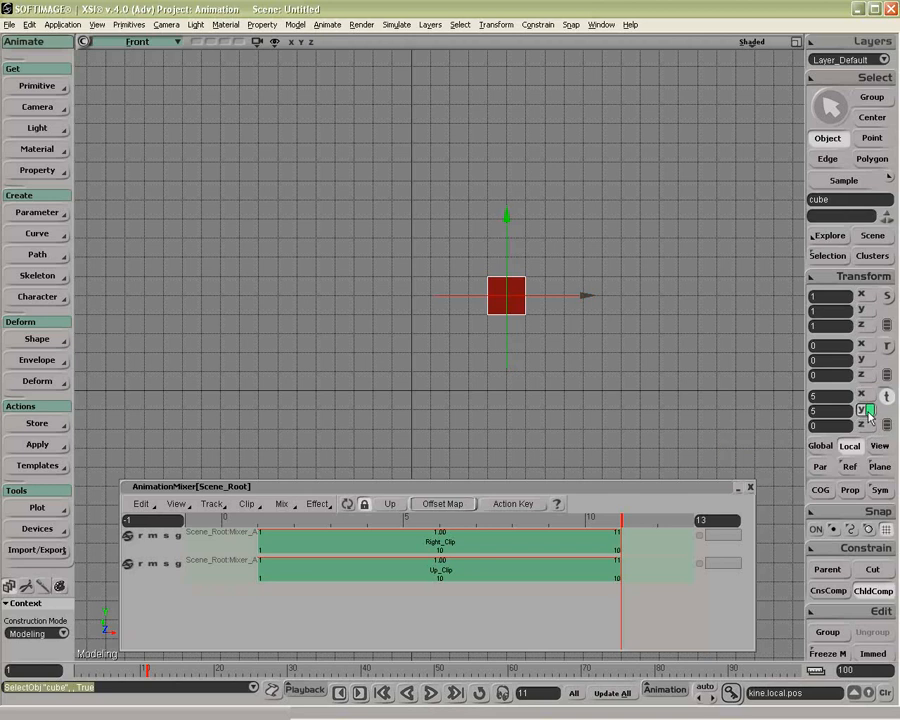
left_click(867, 410)
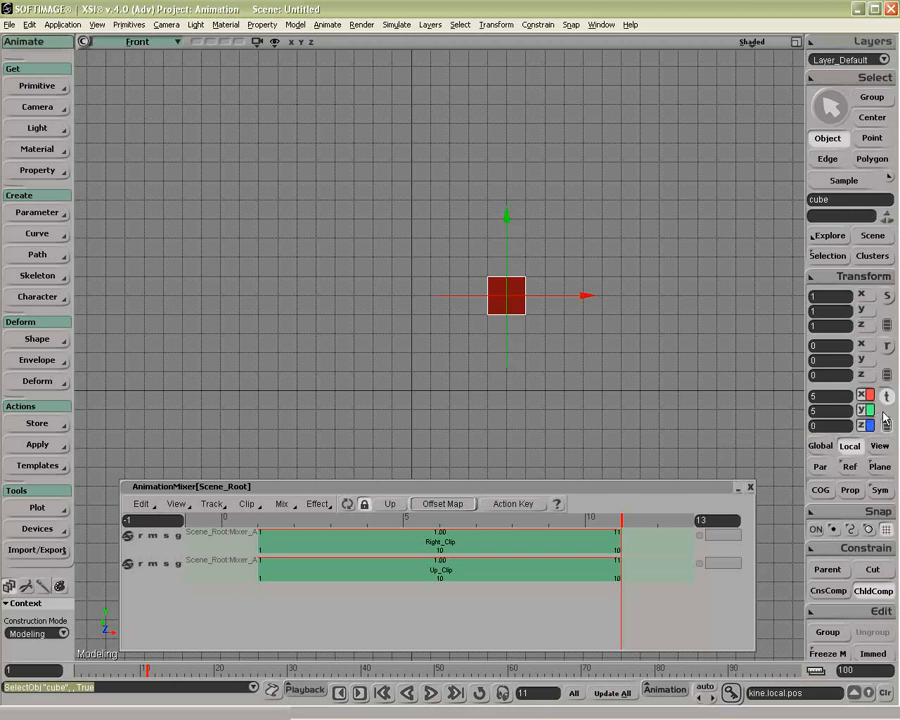
Step: Open the mixer's properties to examine its mixing options, selecting the Right and Up clips in turn
right_click(634, 541)
left_click(674, 660)
left_click_drag(164, 83, 208, 89)
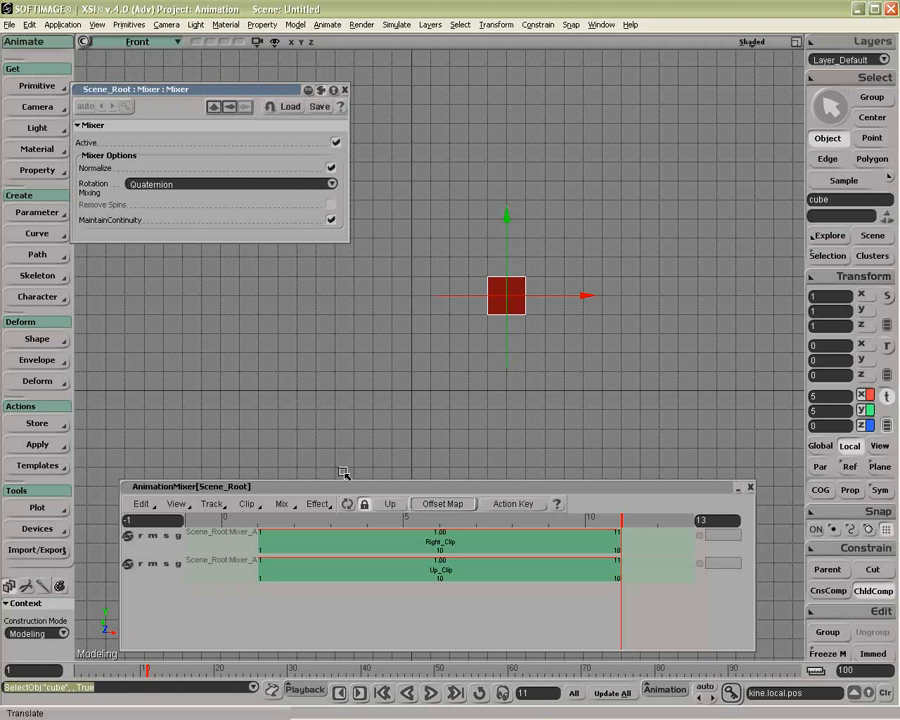
left_click(388, 538)
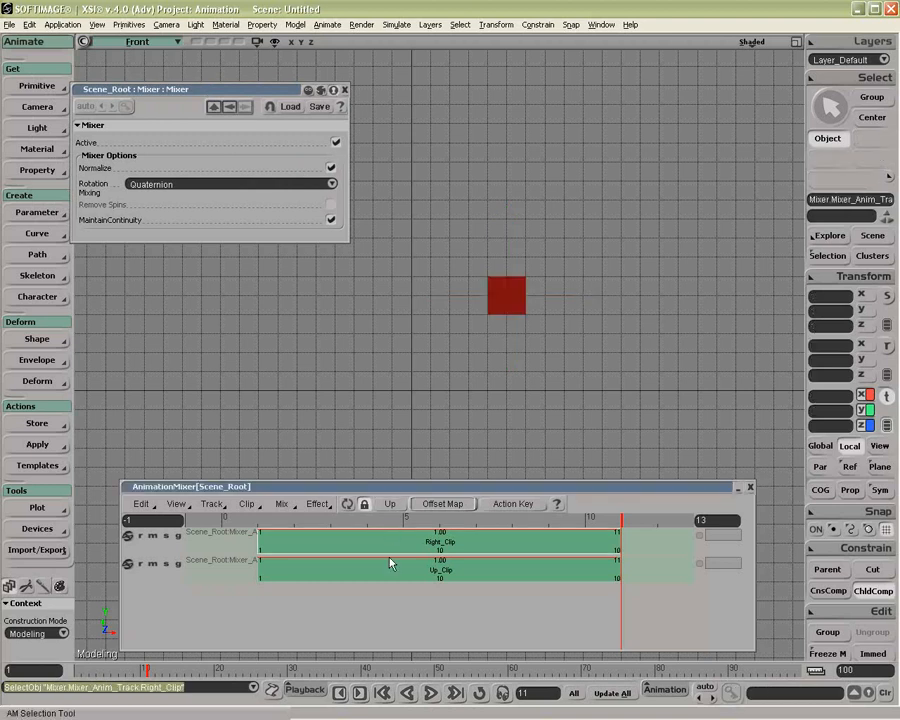
left_click(391, 570)
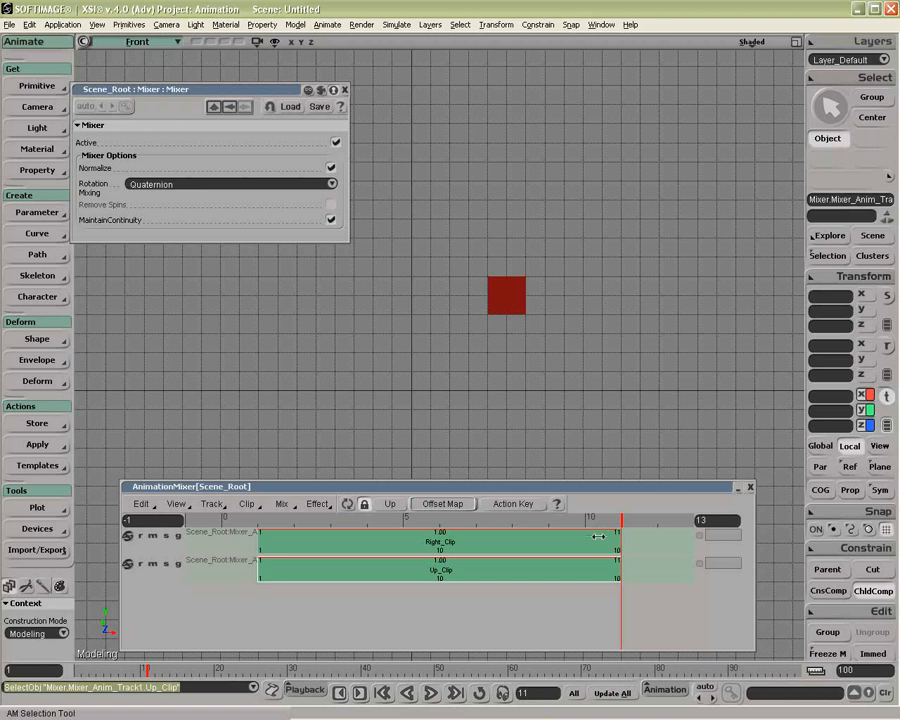
Step: Try the mix with Normalize off, checking the cube at frames 11 and 6, and turn Normalize back on
left_click(332, 169)
left_click_drag(349, 517, 616, 528)
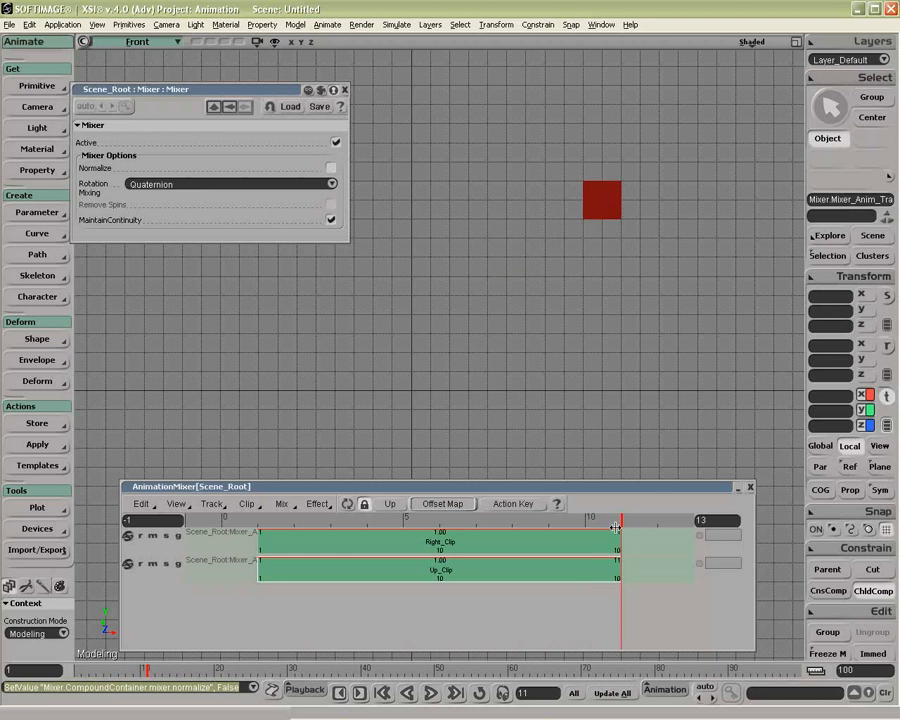
left_click(615, 212)
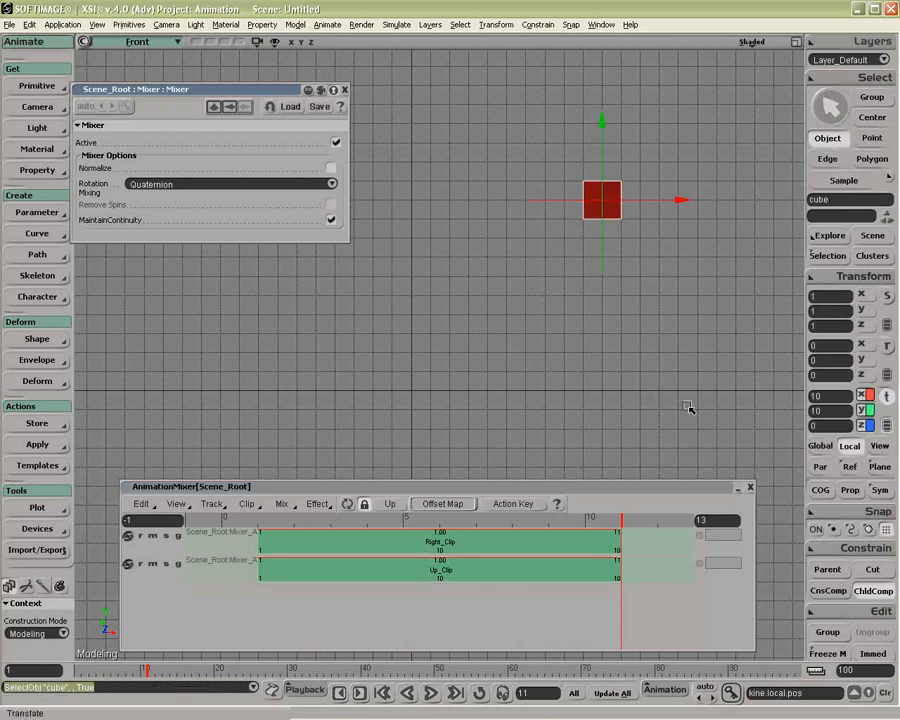
left_click_drag(621, 521, 425, 518)
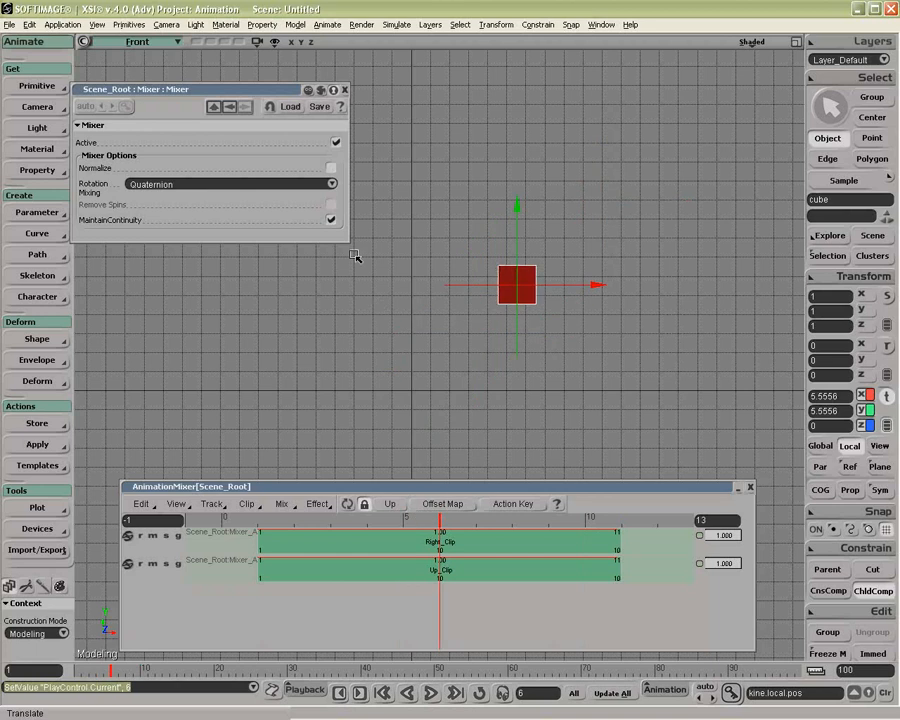
left_click(331, 167)
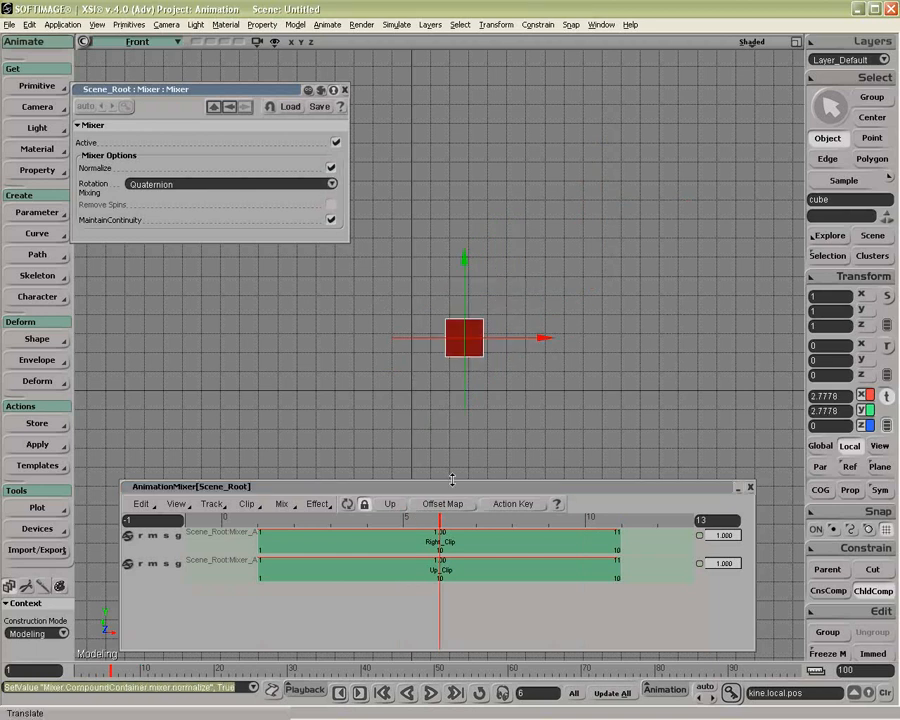
Step: Deactivate the cube.kine.local.posy and posz items in the Right clip's properties, leaving only posx driven
right_click(472, 540)
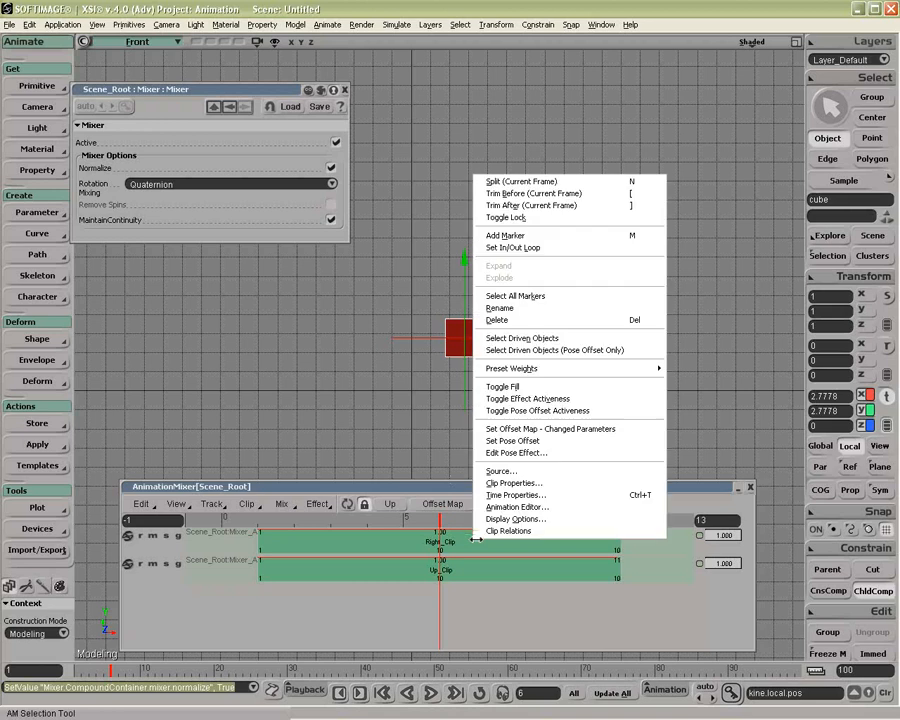
left_click(506, 483)
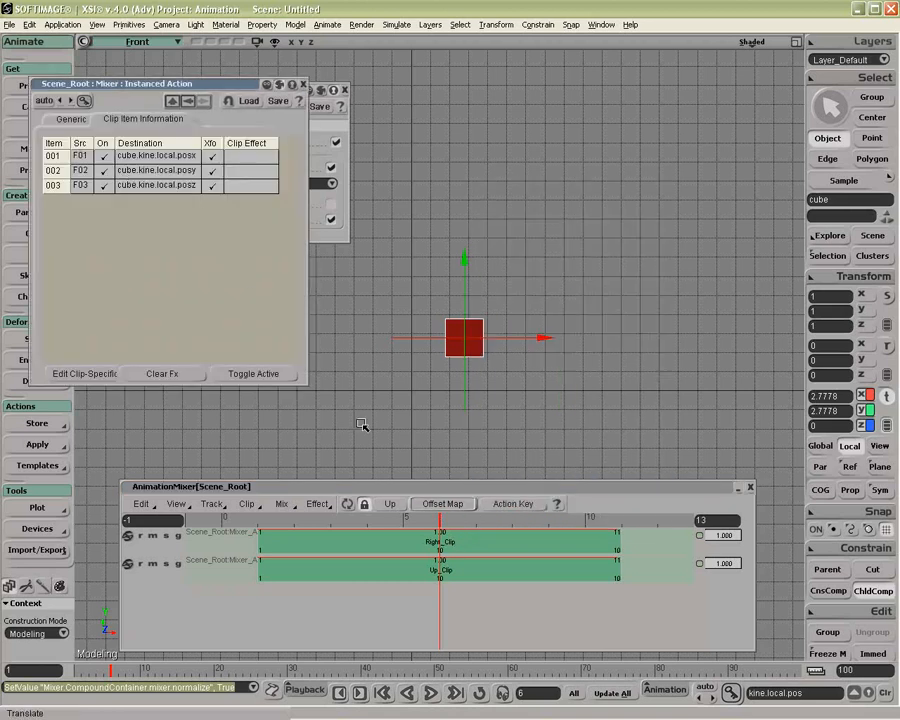
left_click(105, 171)
left_click(105, 185)
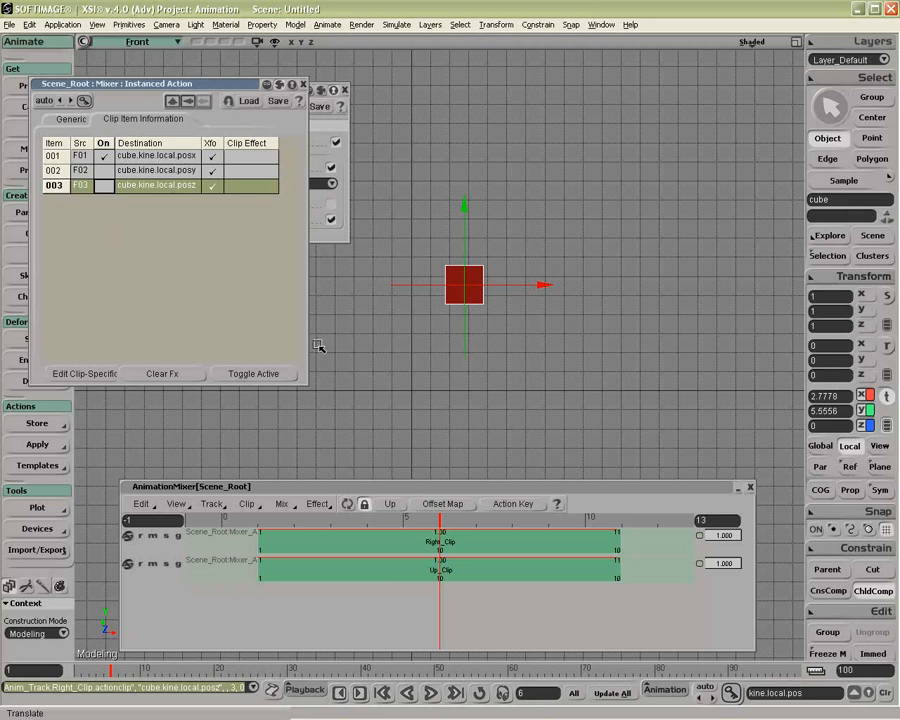
left_click(304, 85)
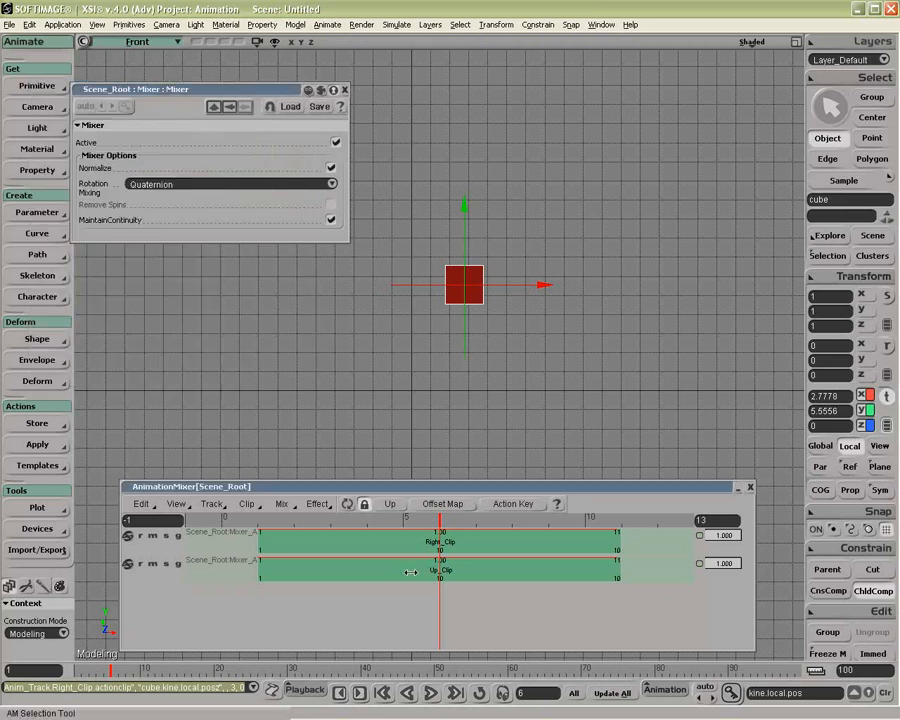
Step: Deactivate the cube.kine.local.posx and posz items in the Up clip's properties and scrub to frame 11
right_click(410, 572)
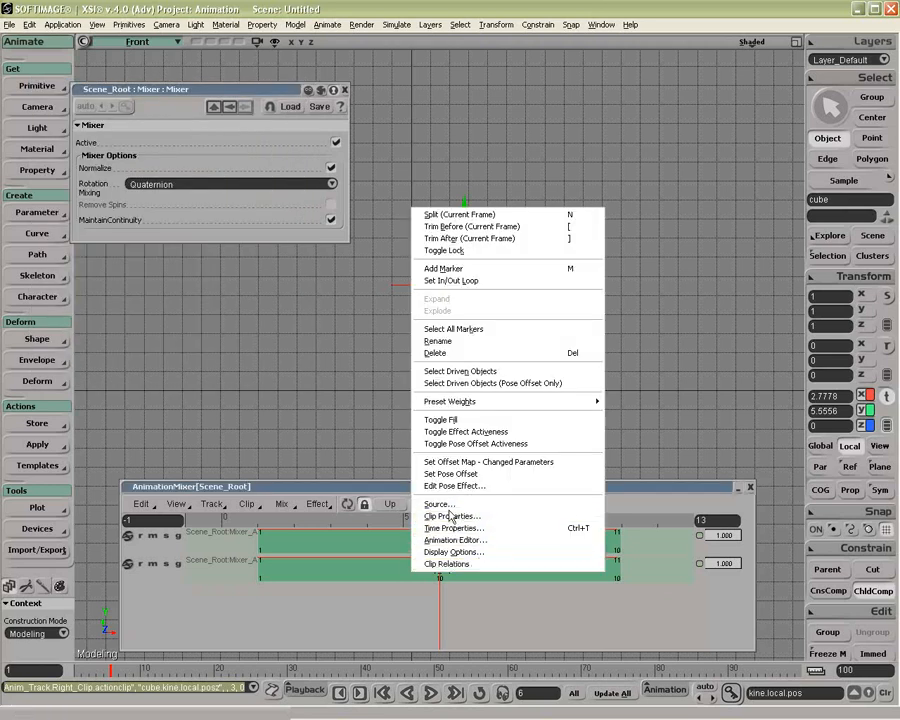
left_click(450, 516)
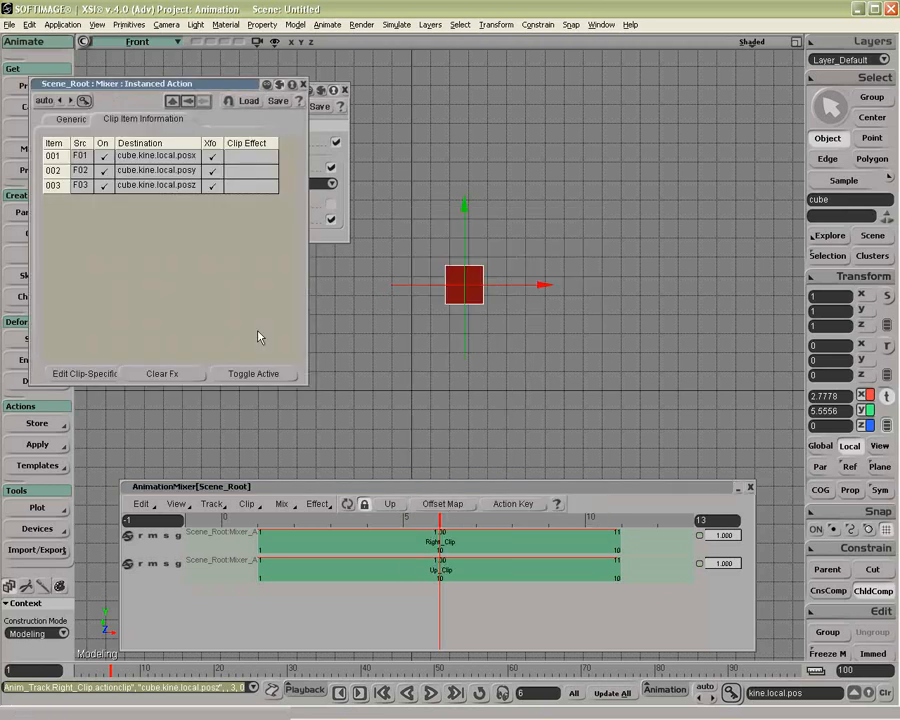
left_click(104, 156)
left_click(105, 186)
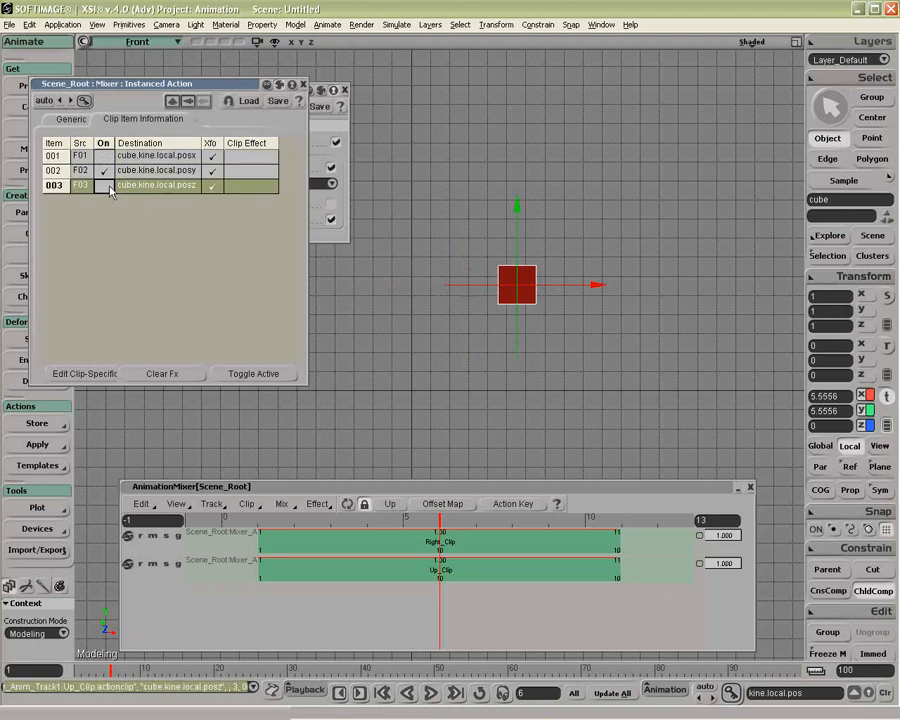
left_click(303, 86)
left_click_drag(440, 520, 619, 516)
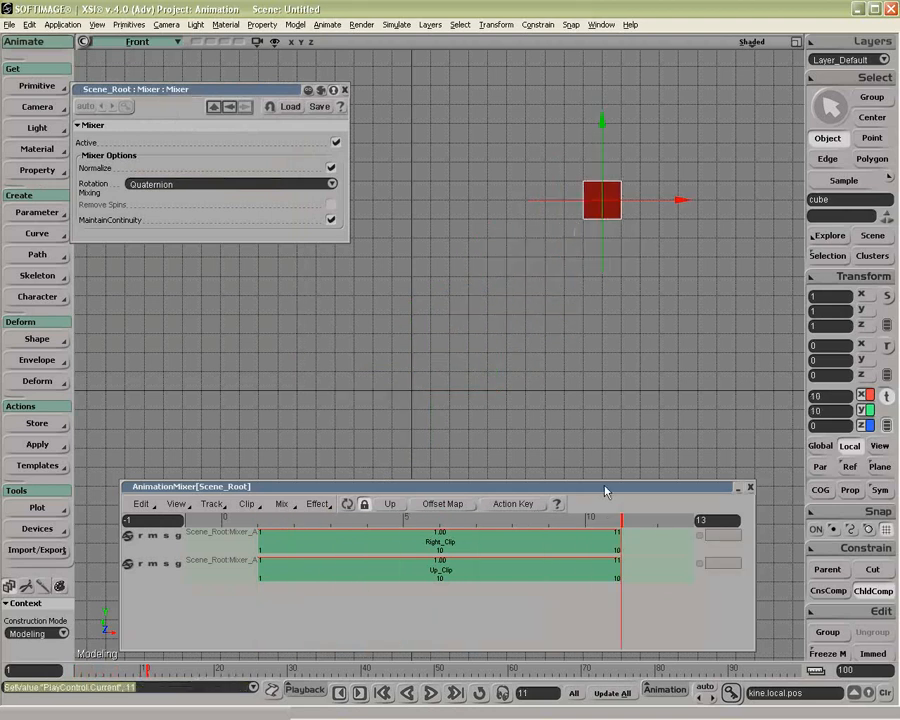